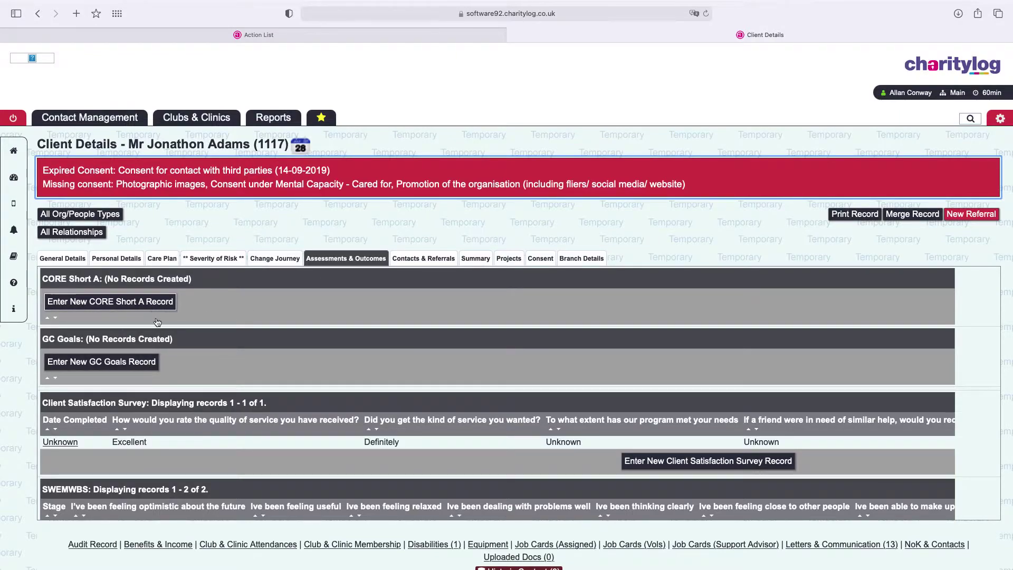
Review the client's assessment and outcome records and the contacts and referrals history.
scroll(140, 466, "down", 2)
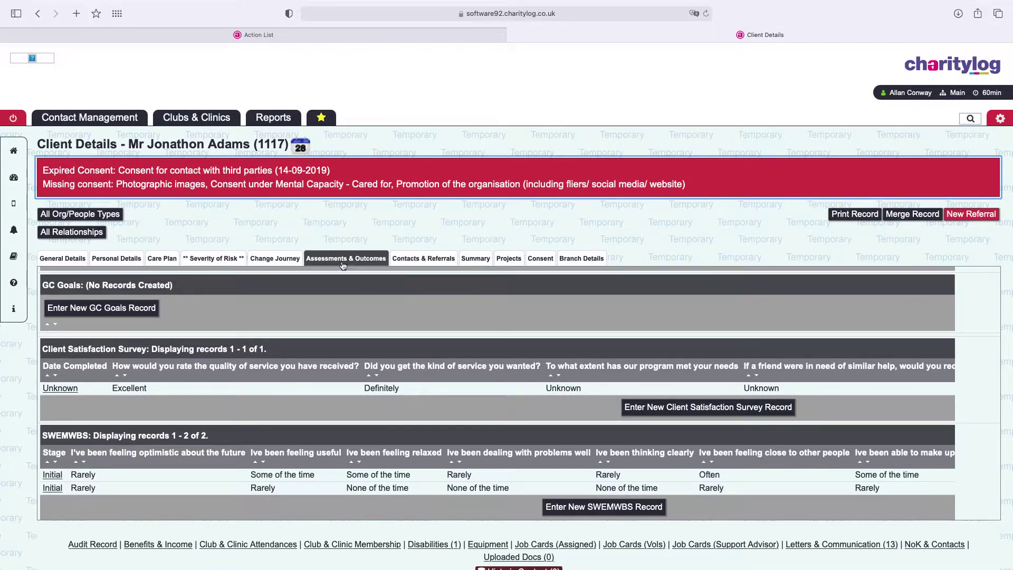
left_click(436, 261)
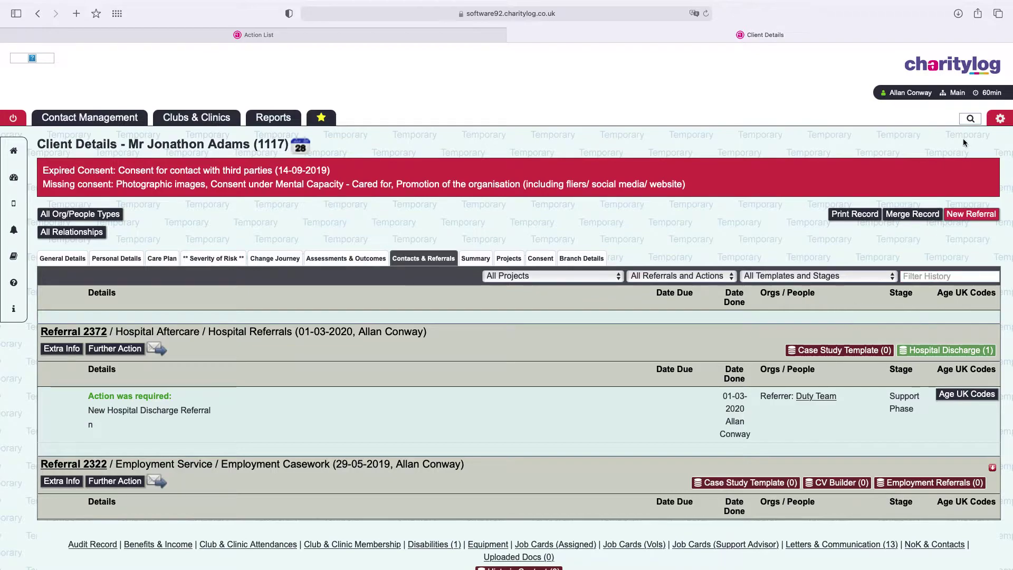
Find Extension Database Setup and start a new extension database named "New Outcomes Tool".
left_click(971, 118)
type("exten")
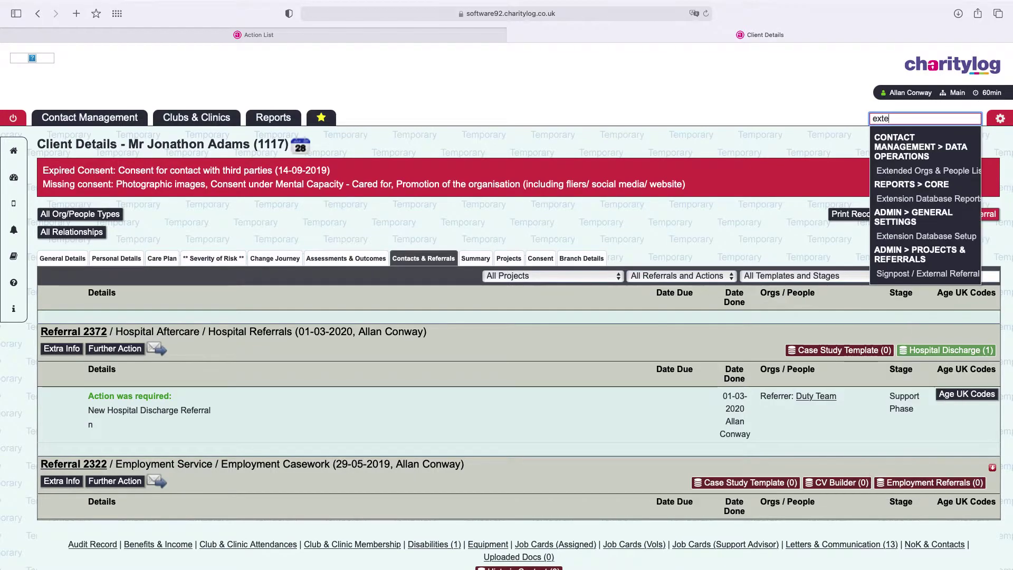
left_click(940, 237)
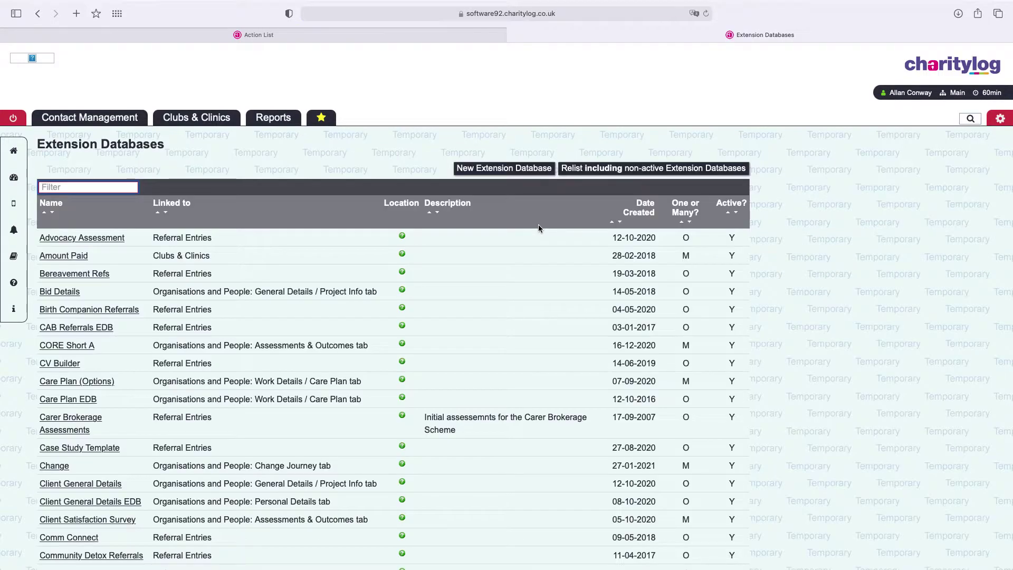
left_click(501, 169)
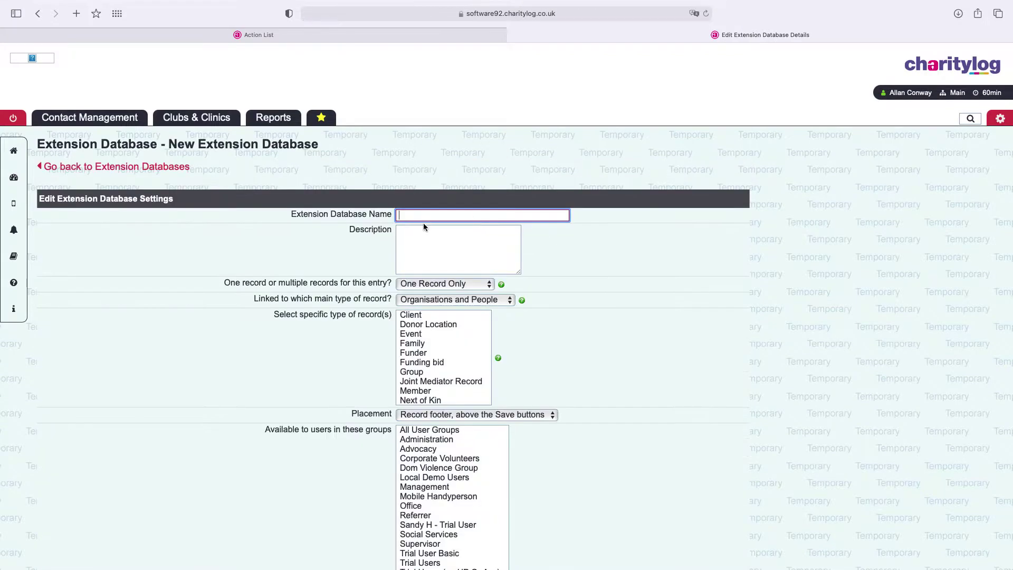
type("New Outc")
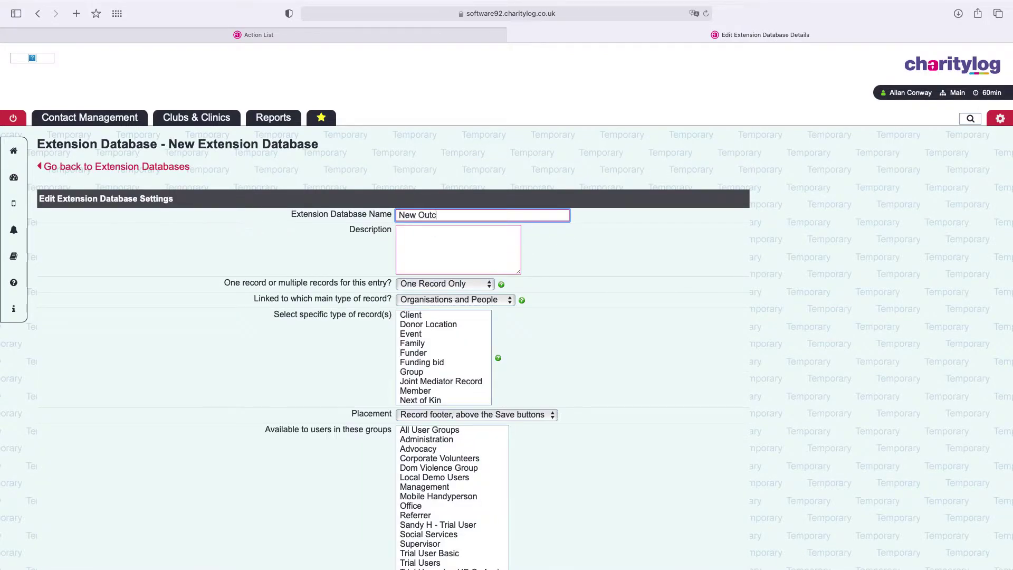
type("omes Tool")
Keep the database at One Record Only and link it to Referrals.
left_click(461, 287)
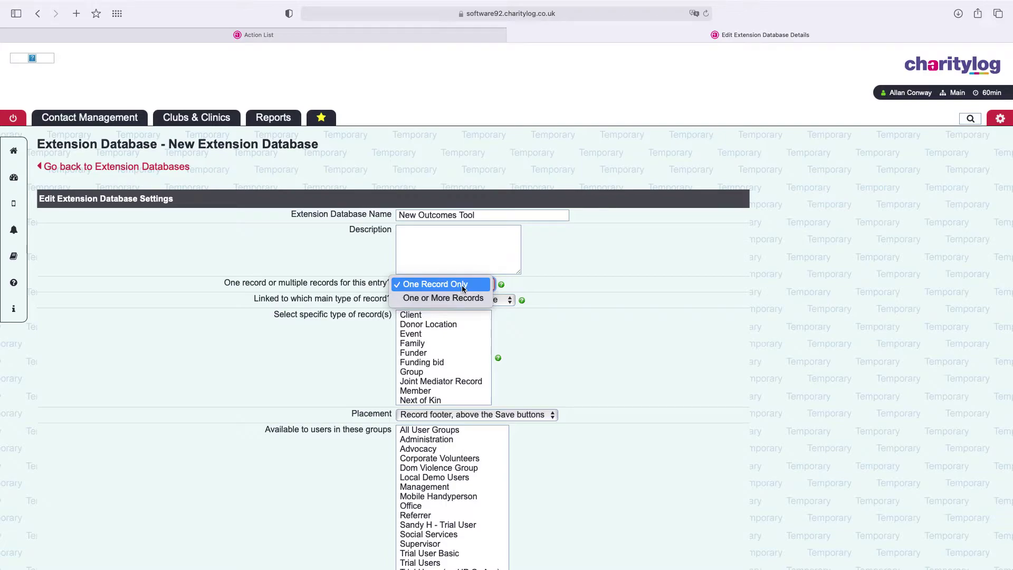
left_click(463, 287)
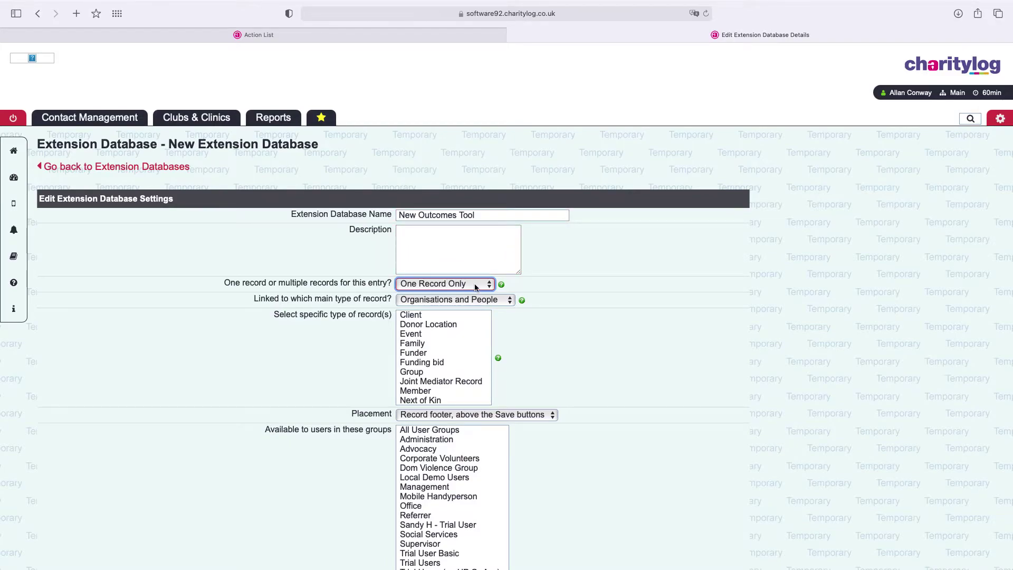
left_click(475, 299)
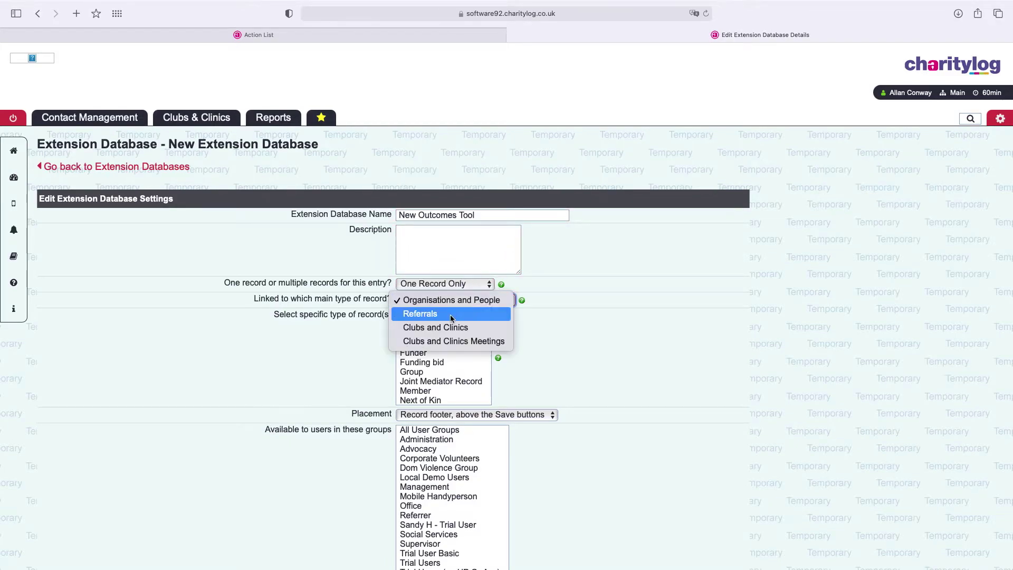
left_click(412, 315)
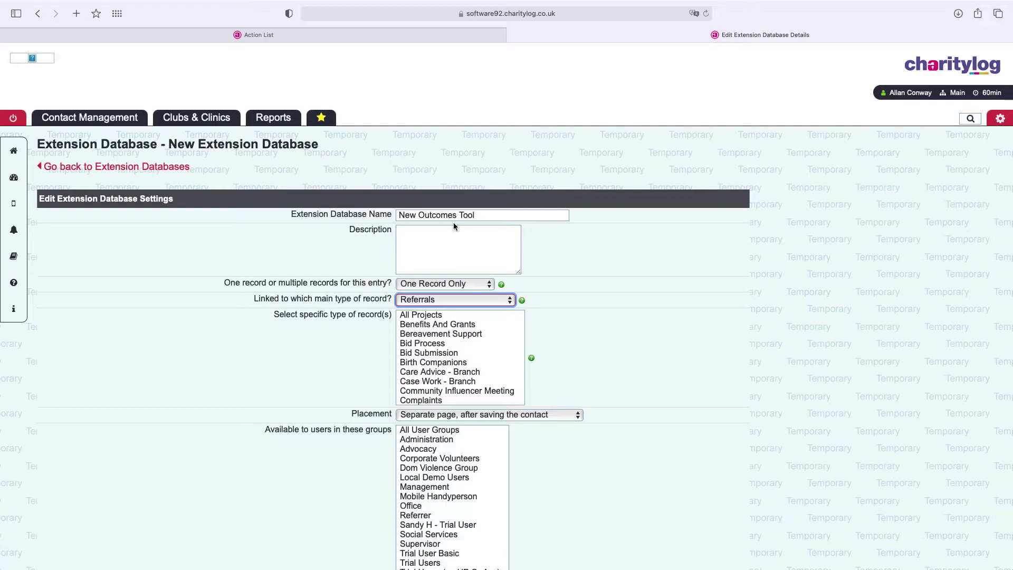
Allow One or More Records and link the database to Organisations and People for the Client record type.
left_click(449, 284)
left_click(449, 298)
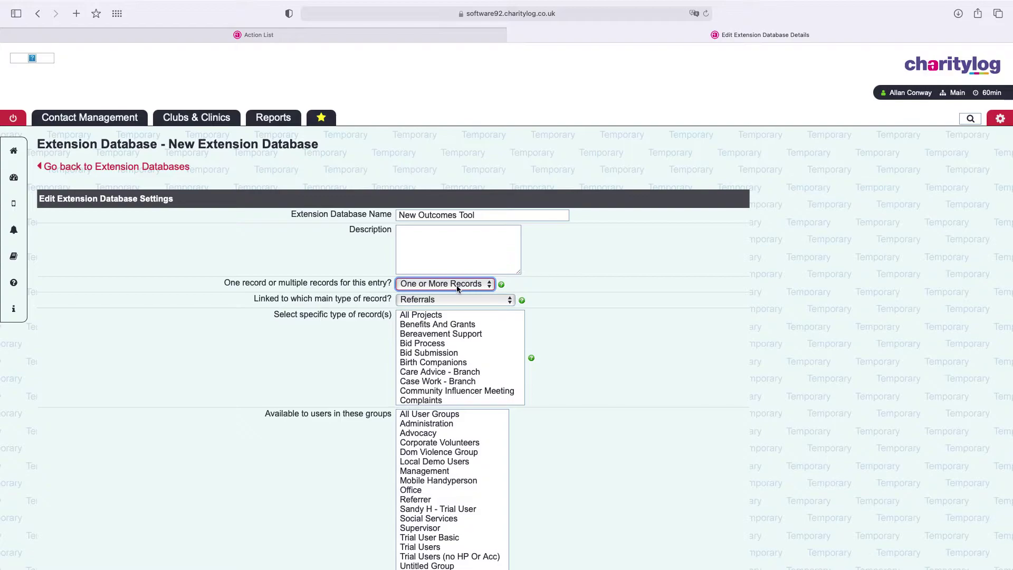
left_click(435, 300)
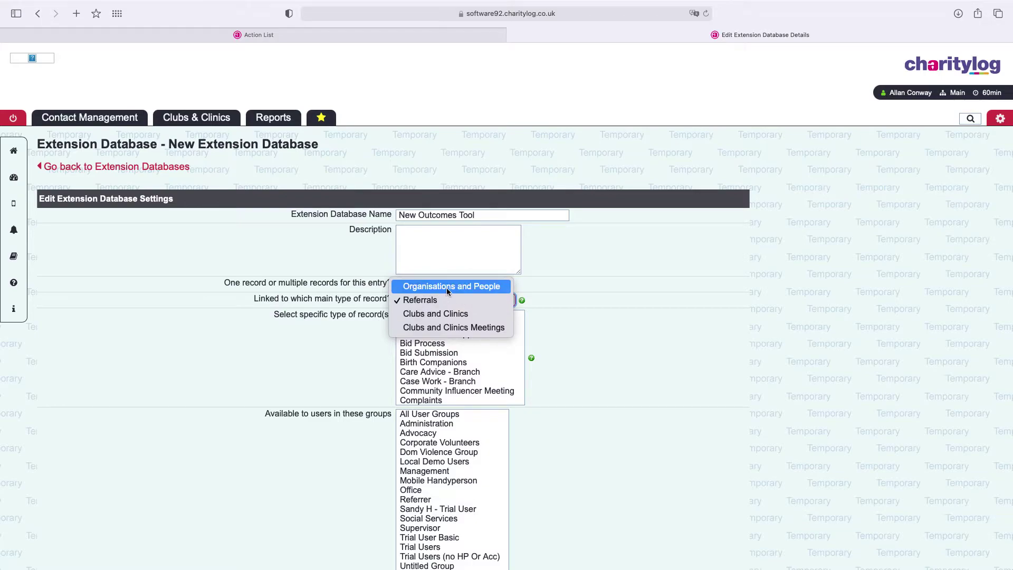
left_click(448, 292)
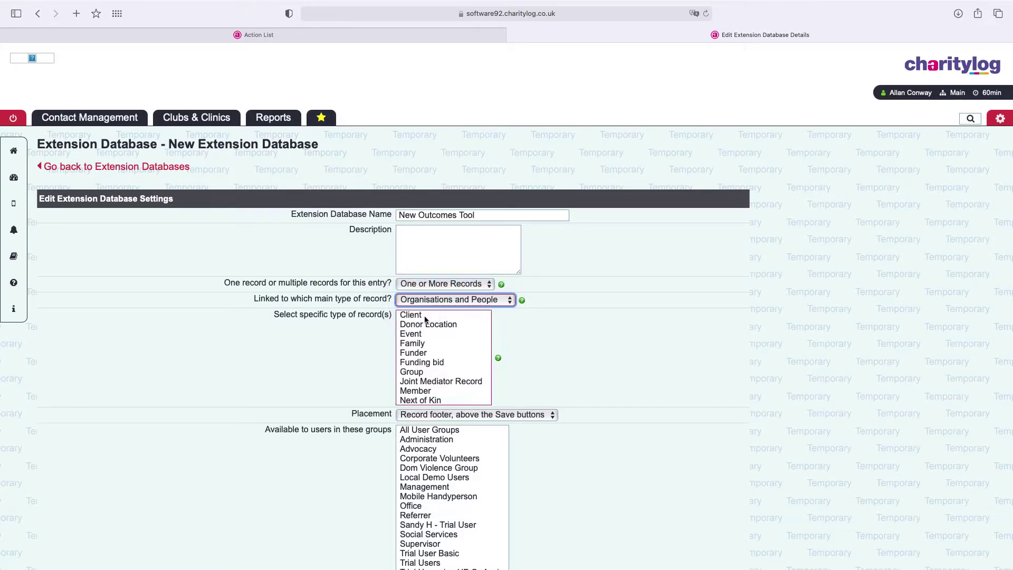
left_click(420, 316)
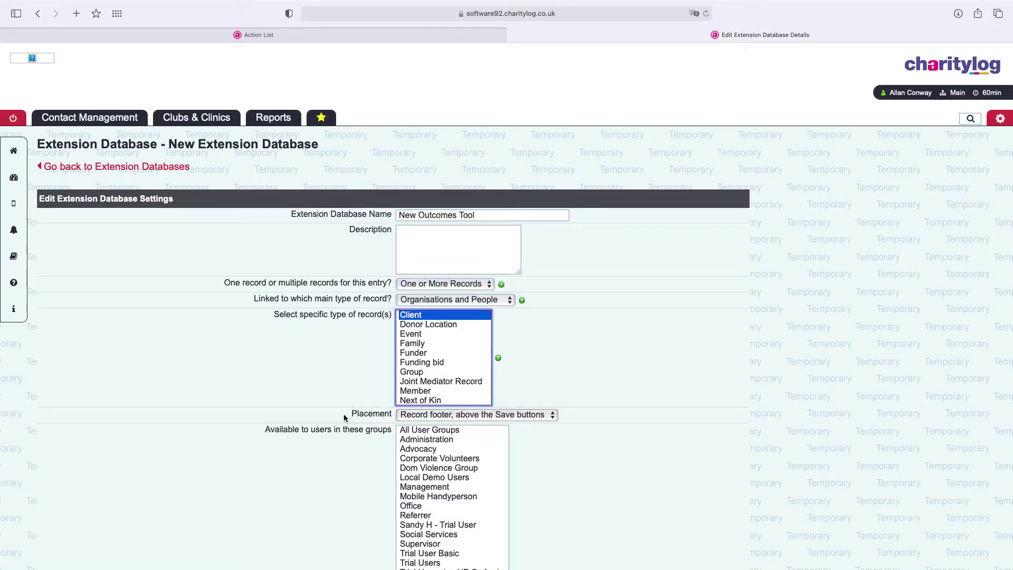
Place the database on a tab, below the form, and show its fields on Assessments & Outcomes.
left_click(441, 416)
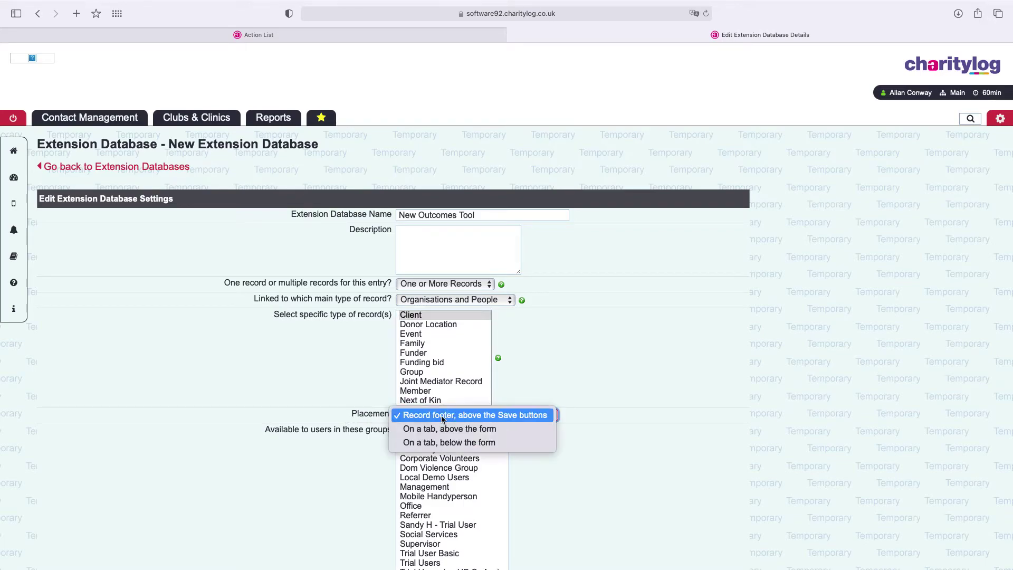
left_click(469, 445)
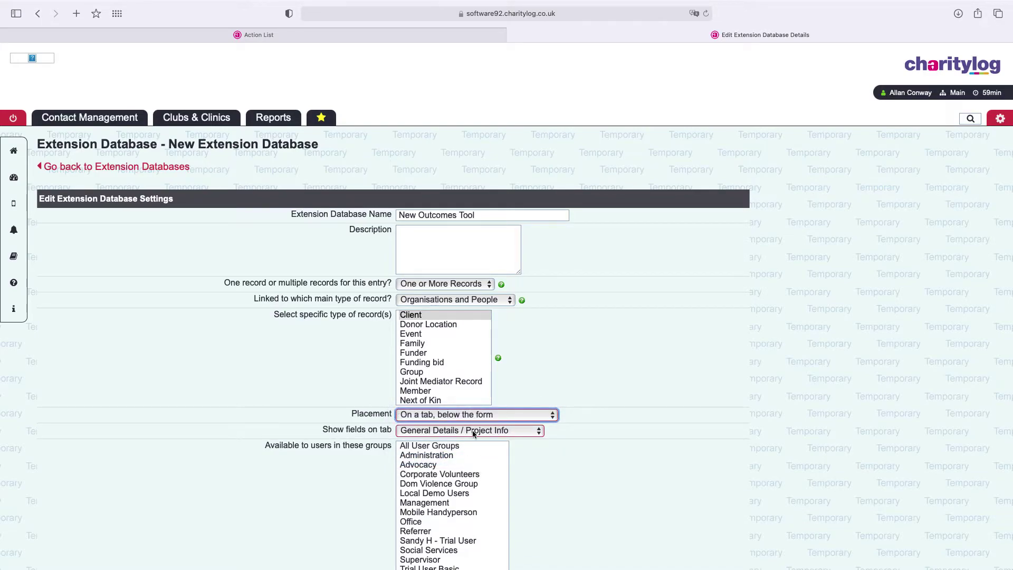
left_click(427, 432)
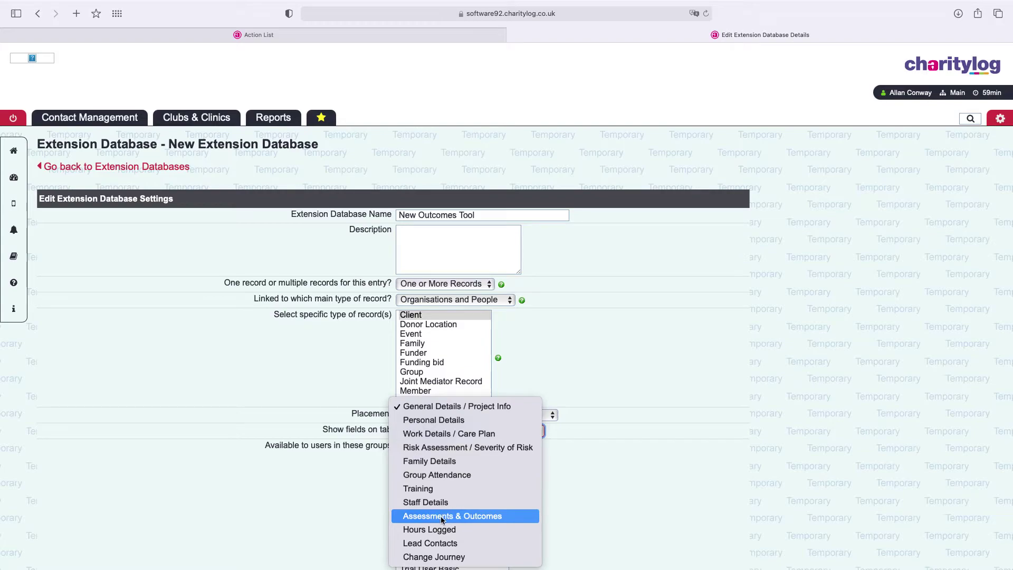
left_click(458, 520)
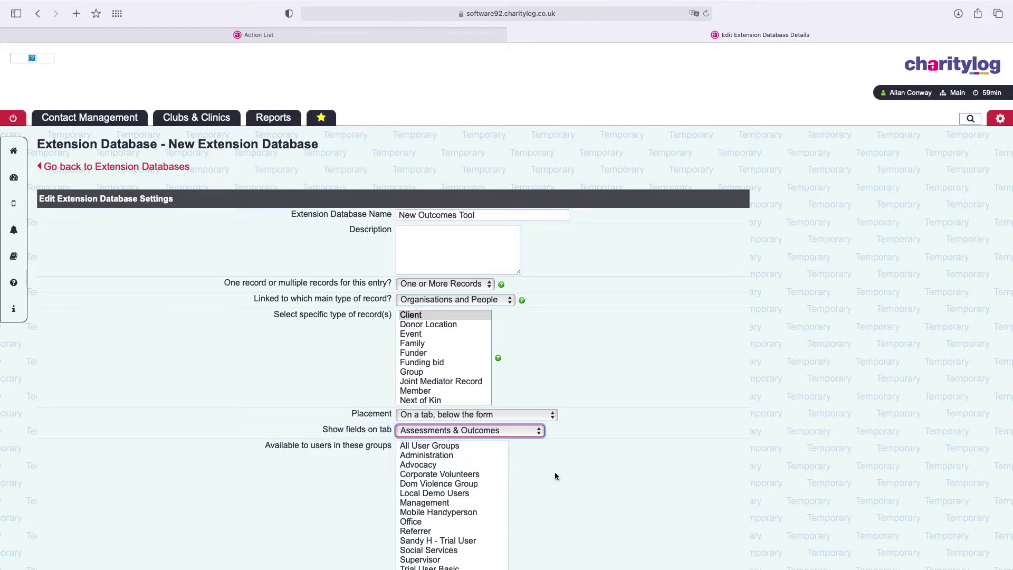
Make the database available to All User Groups, then save it and proceed to editing its fields.
scroll(555, 475, "down", 2)
left_click(435, 394)
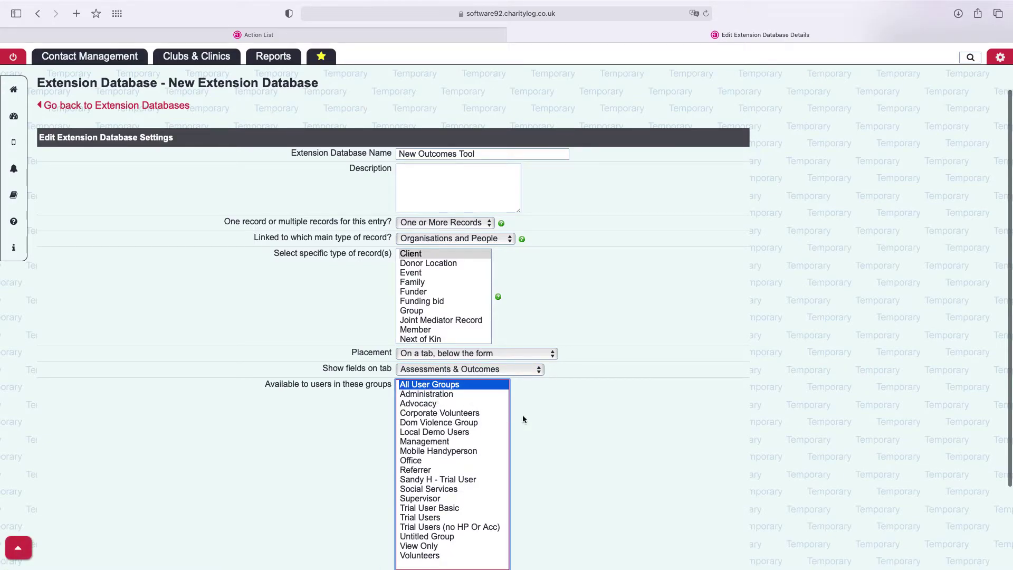
scroll(547, 421, "down", 3)
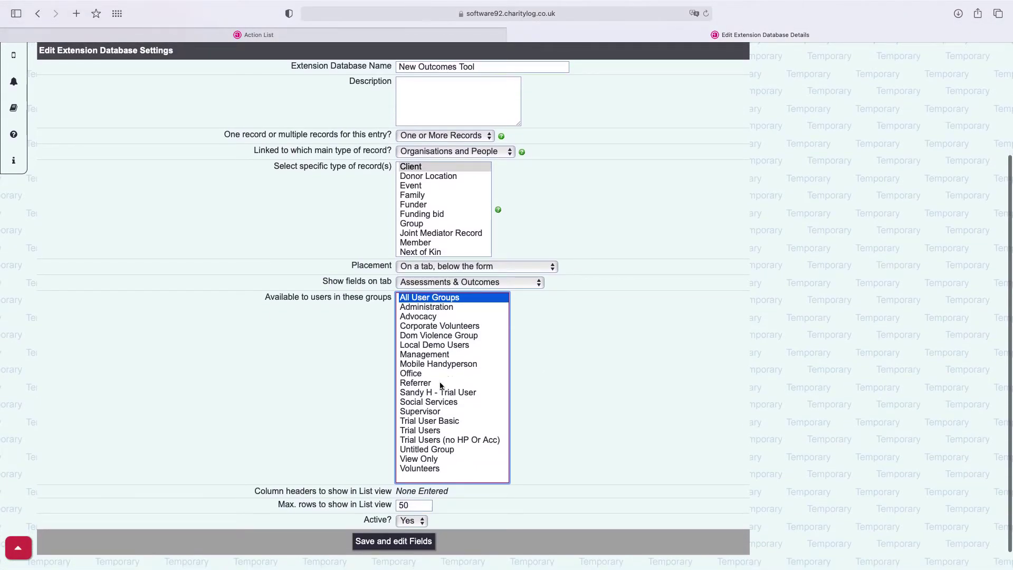
left_click(397, 544)
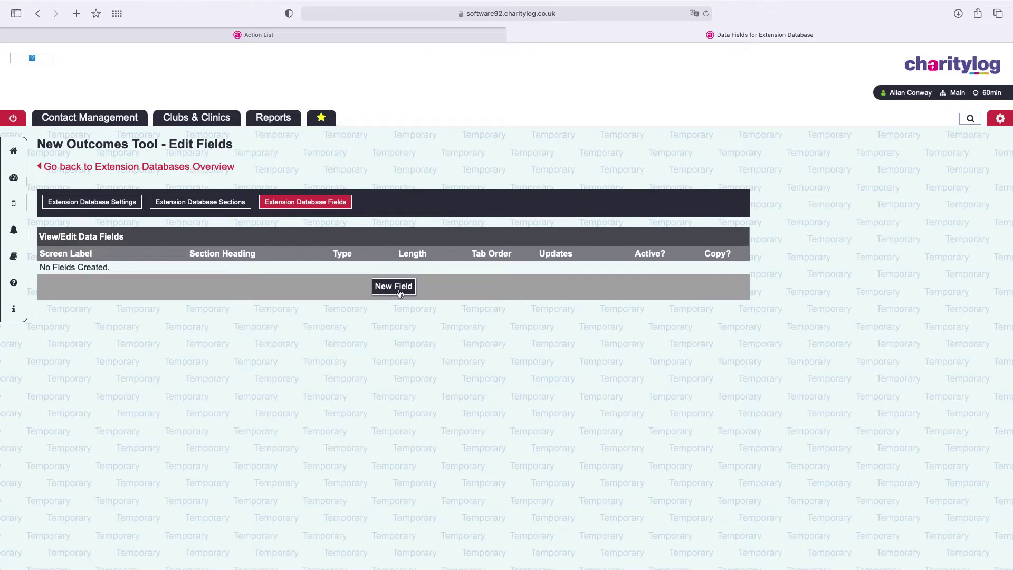
Create a new field labelled "Date" with the field type Date.
left_click(394, 292)
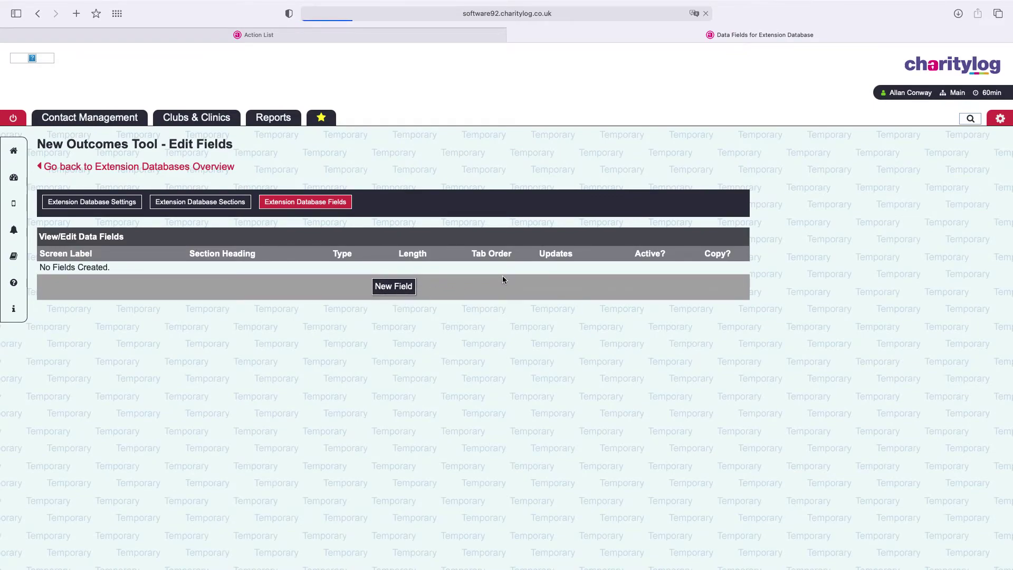
type("Date")
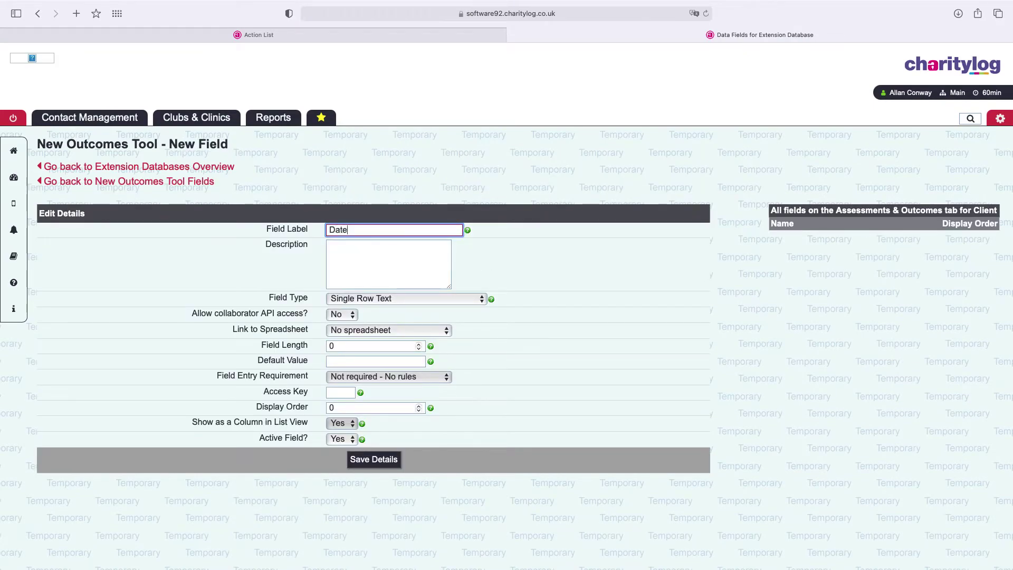
left_click(413, 297)
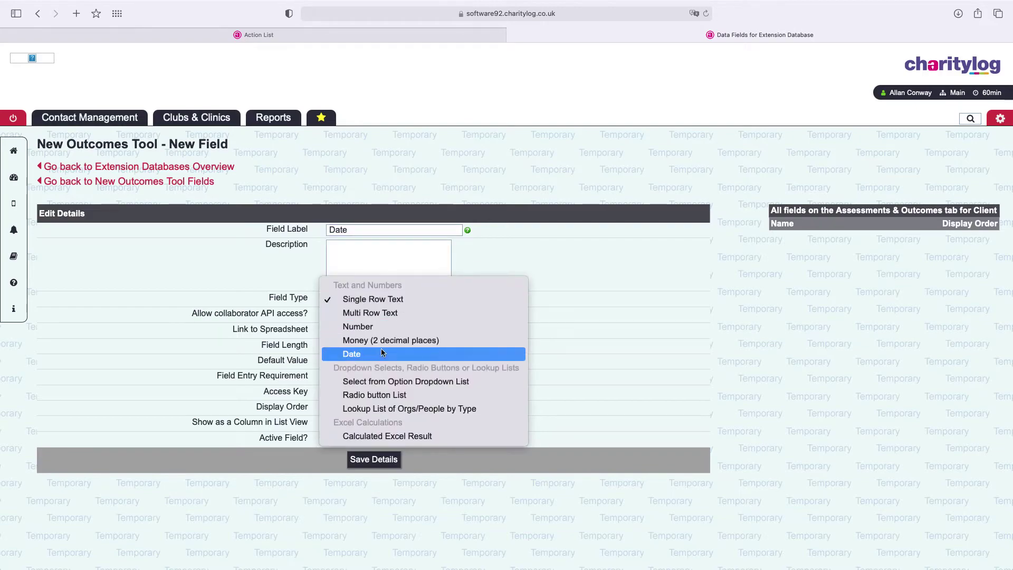
left_click(368, 353)
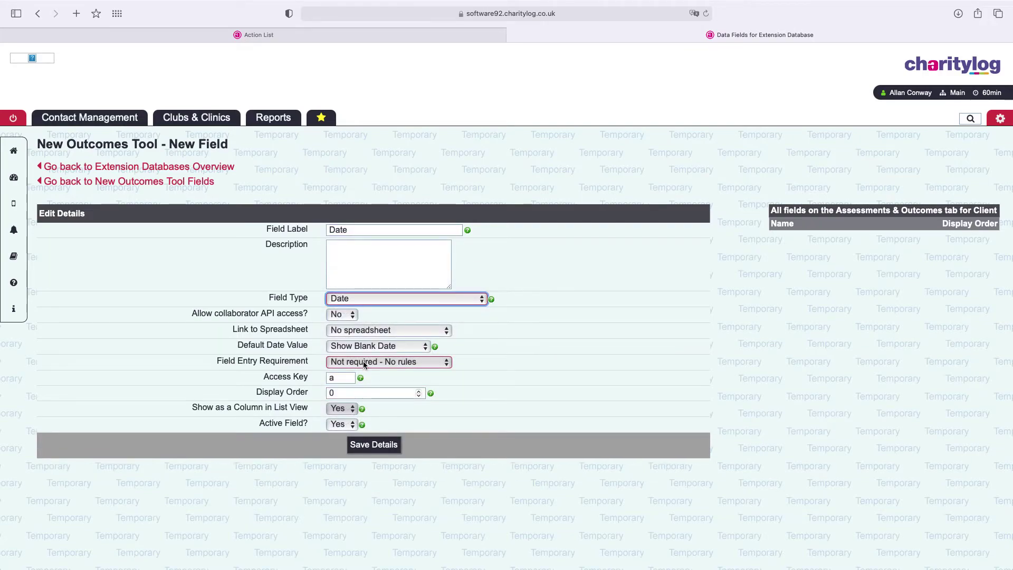
Set the Date field's entry requirement to Forced - Must be filled in and its display order to 10, and save it.
left_click(373, 365)
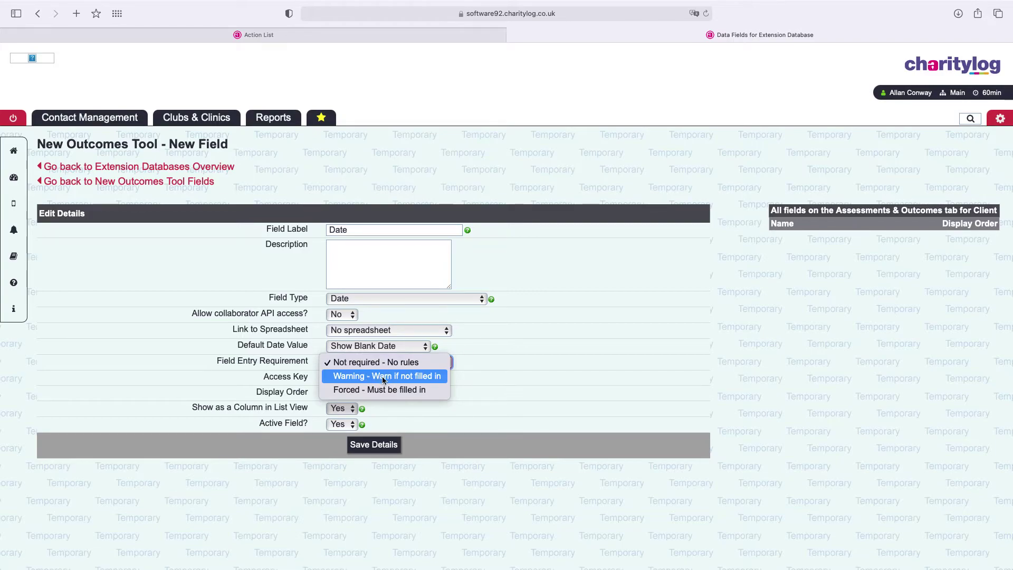
left_click(366, 376)
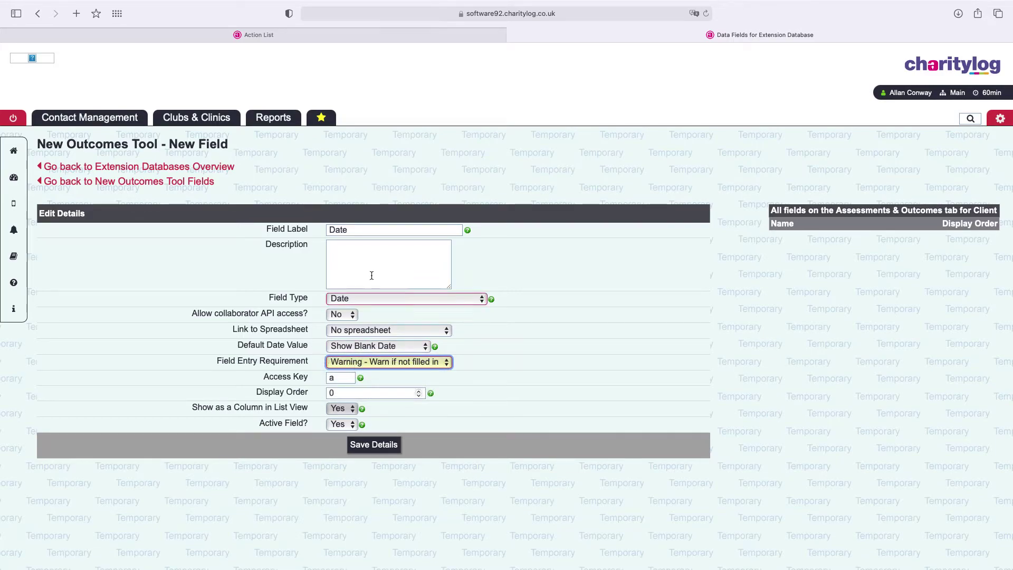
left_click(378, 364)
left_click(376, 375)
left_click_drag(382, 394, 326, 393)
type("1")
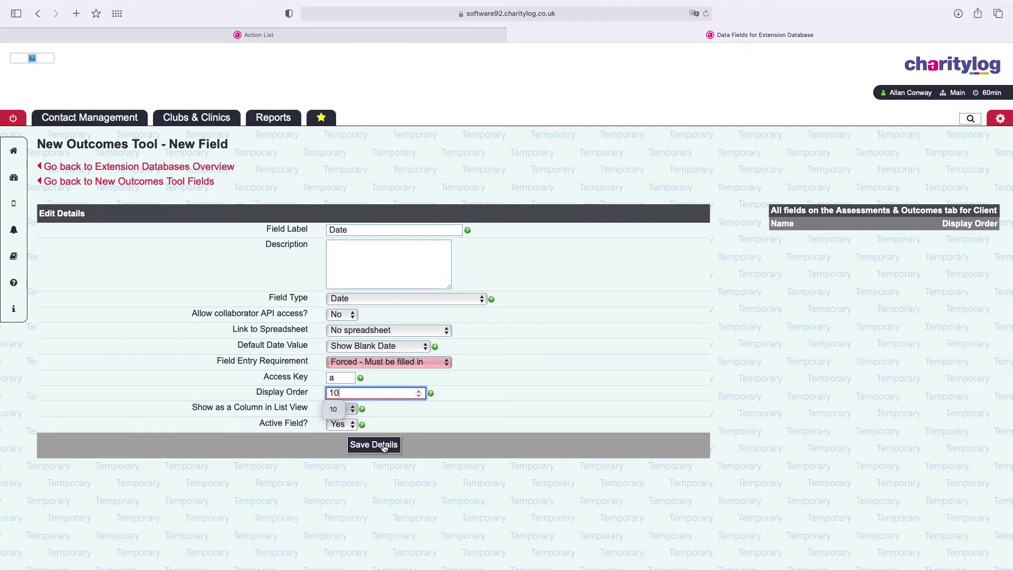
type("0")
left_click(386, 444)
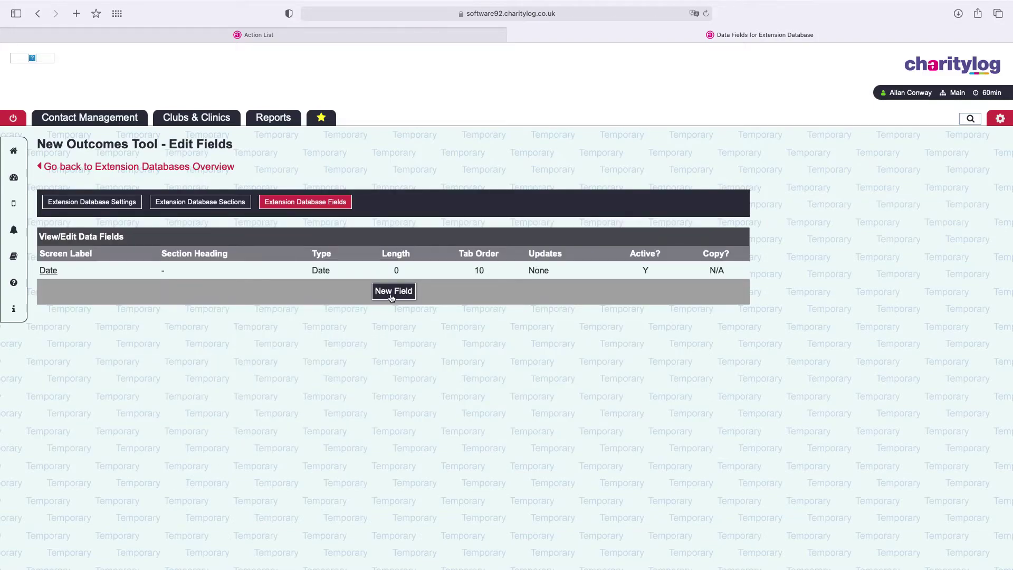
Create a new field labelled "Question One" of type Select from Option Dropdown List, with its first option not set as default.
left_click(394, 294)
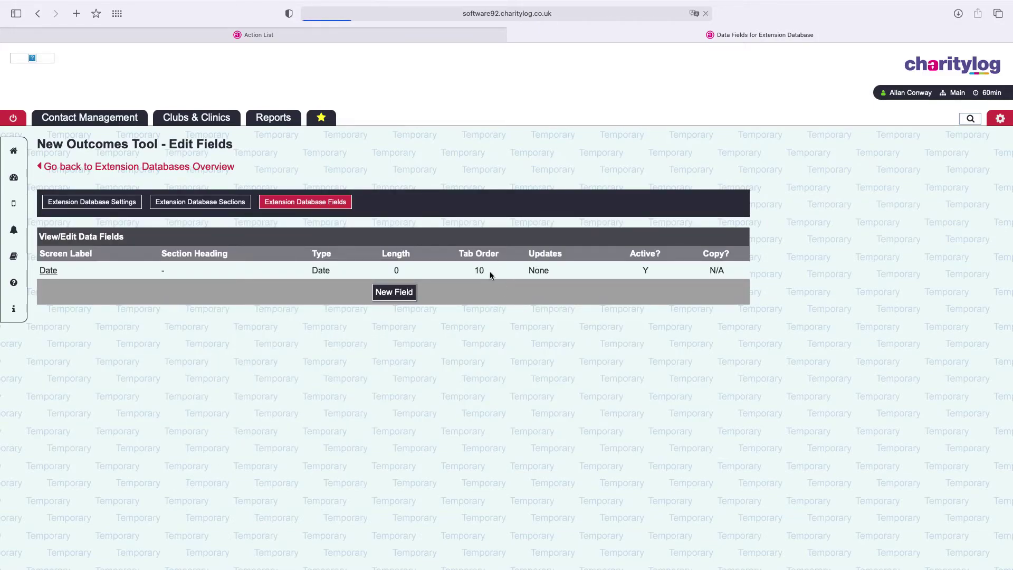
type("Question One")
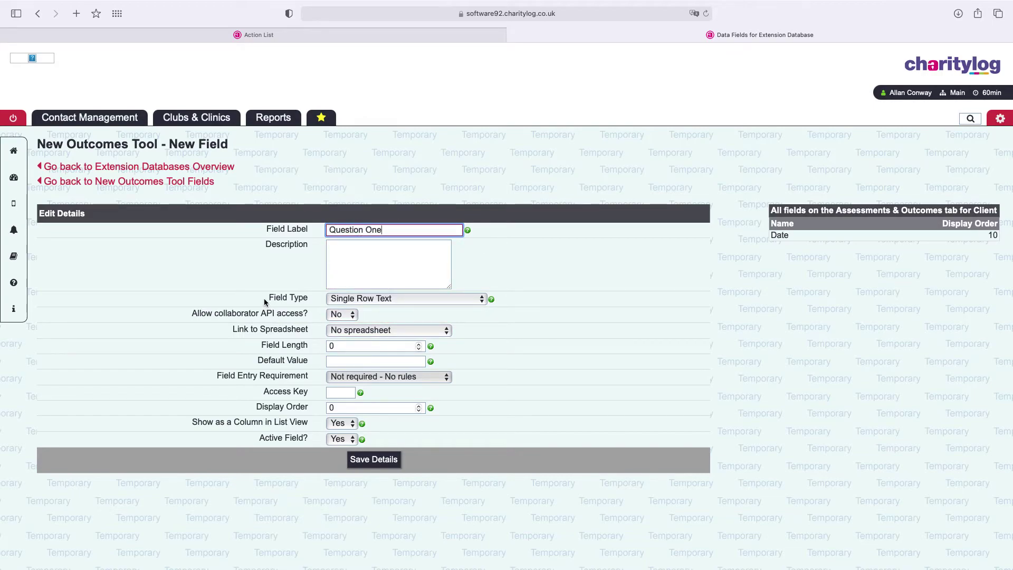
left_click(399, 300)
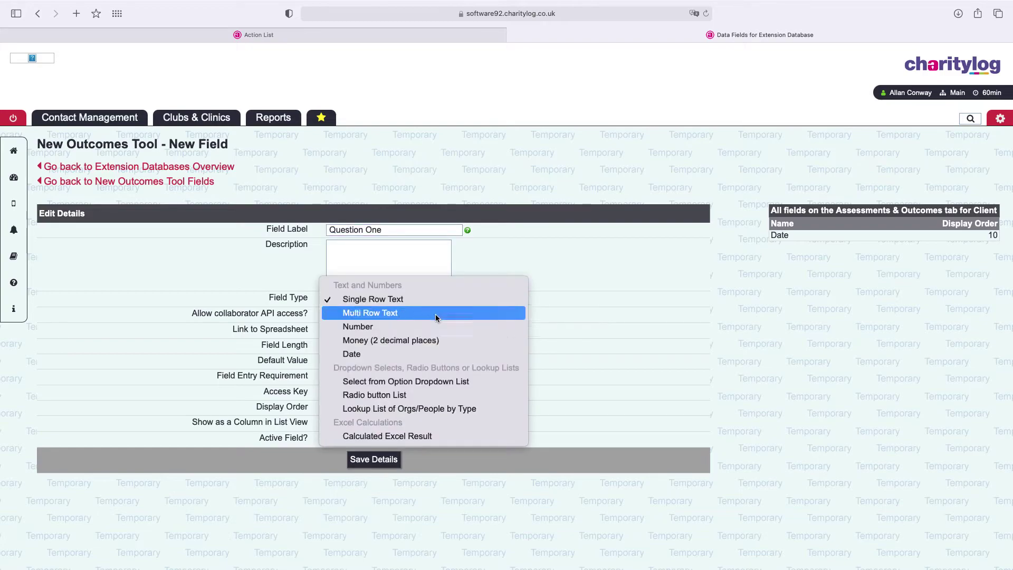
left_click(420, 382)
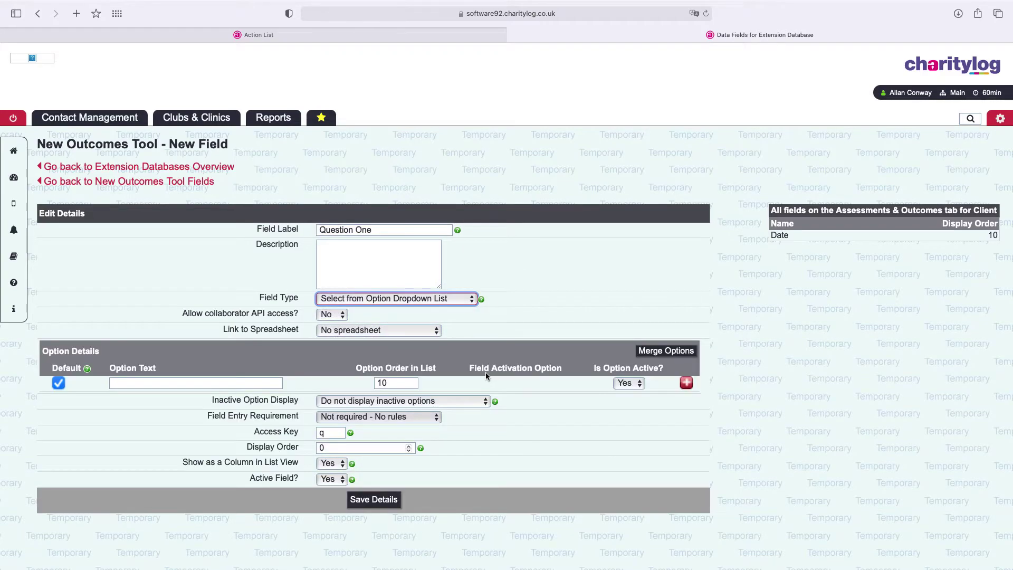
left_click(59, 384)
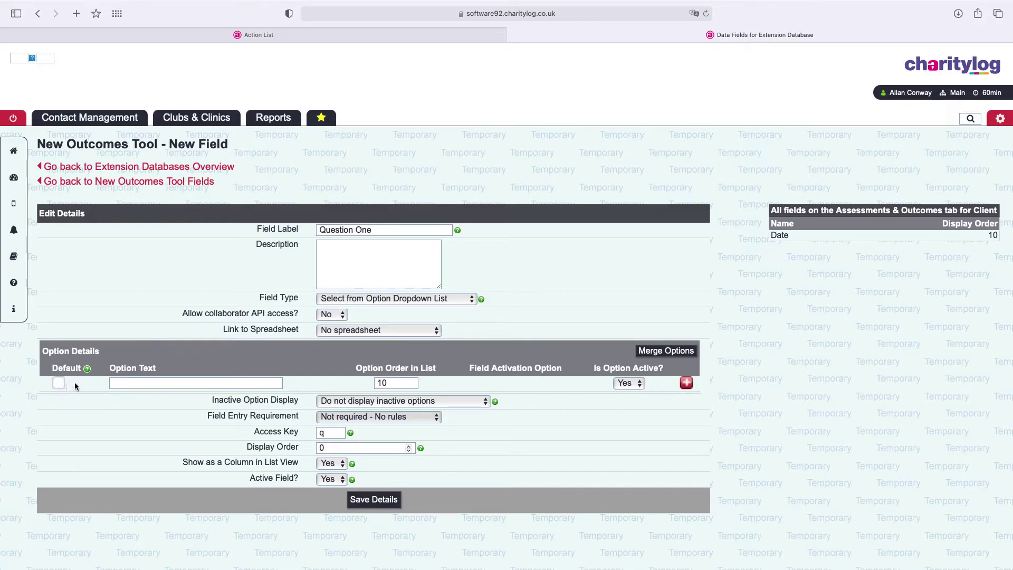
Add the dropdown options "Very Satisfied", "Satisfied" and "Not very" to the Question One field.
left_click(125, 384)
left_click(126, 384)
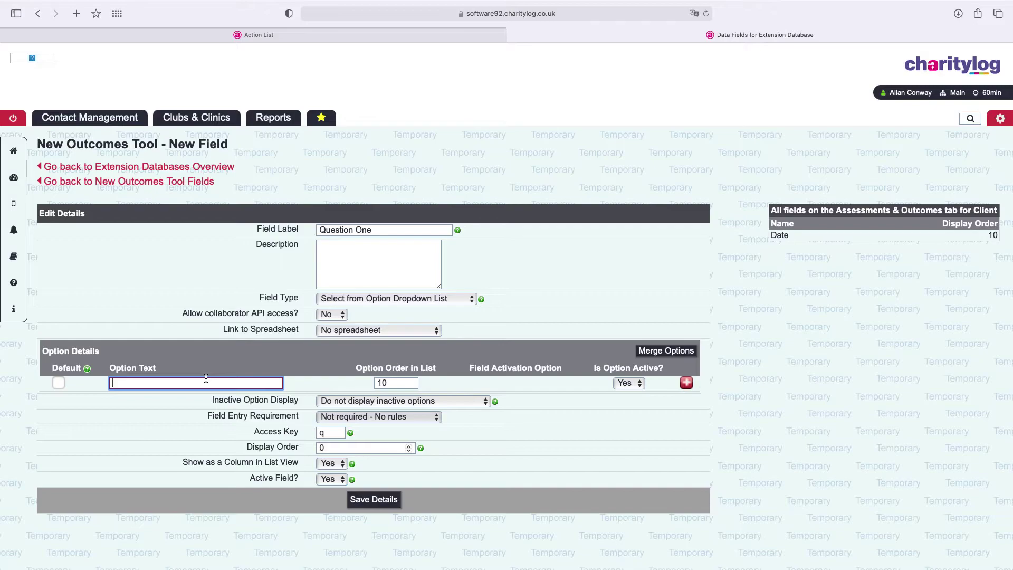
type("Very")
type("Satisfied")
left_click(686, 383)
type("Sa")
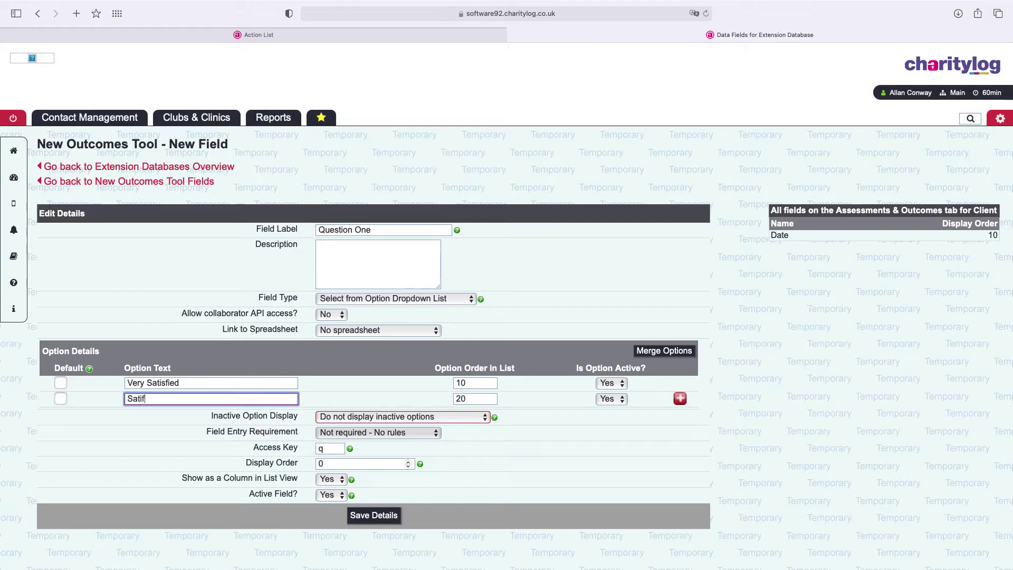
type("tisfied")
left_click(679, 399)
type("Not very")
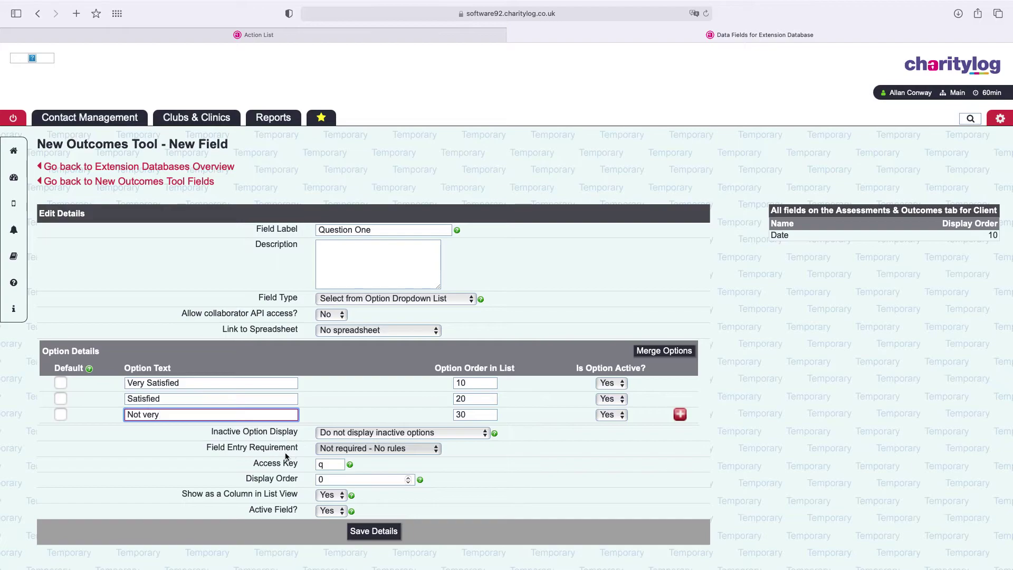
Set Question One's display order to 20 and save the field.
left_click(396, 451)
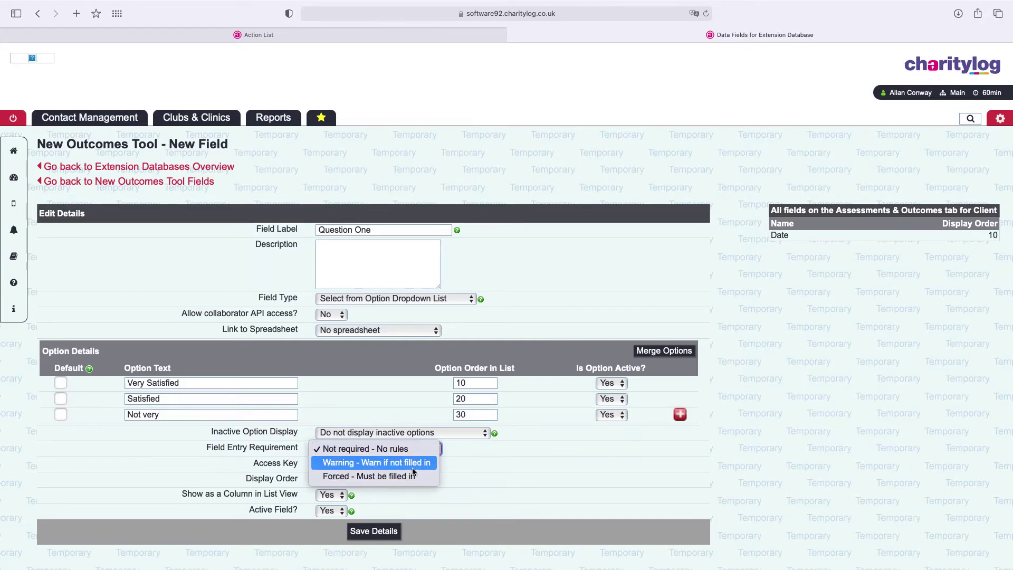
left_click(477, 467)
left_click(351, 478)
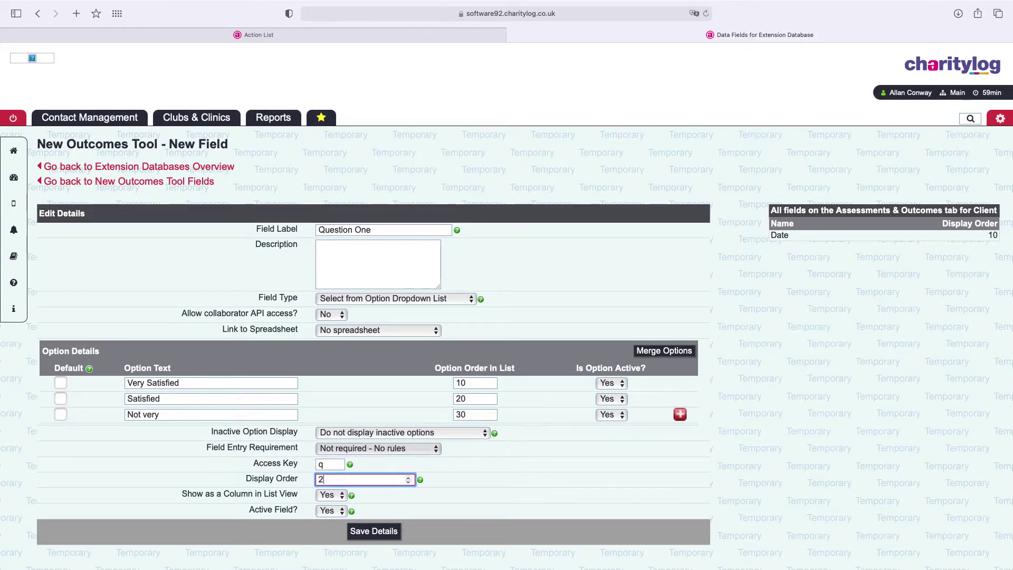
type("20")
left_click(382, 531)
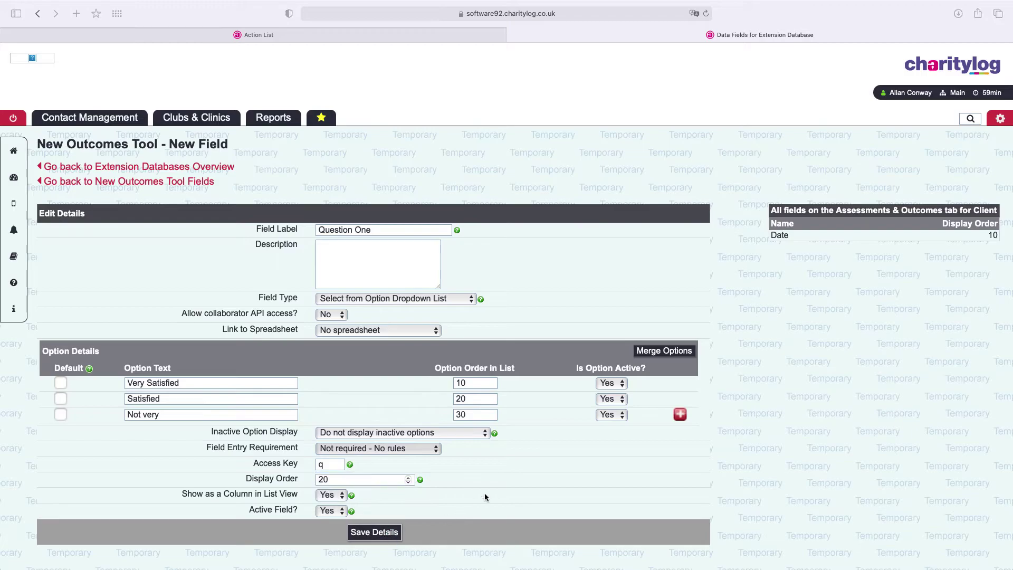
left_click(528, 219)
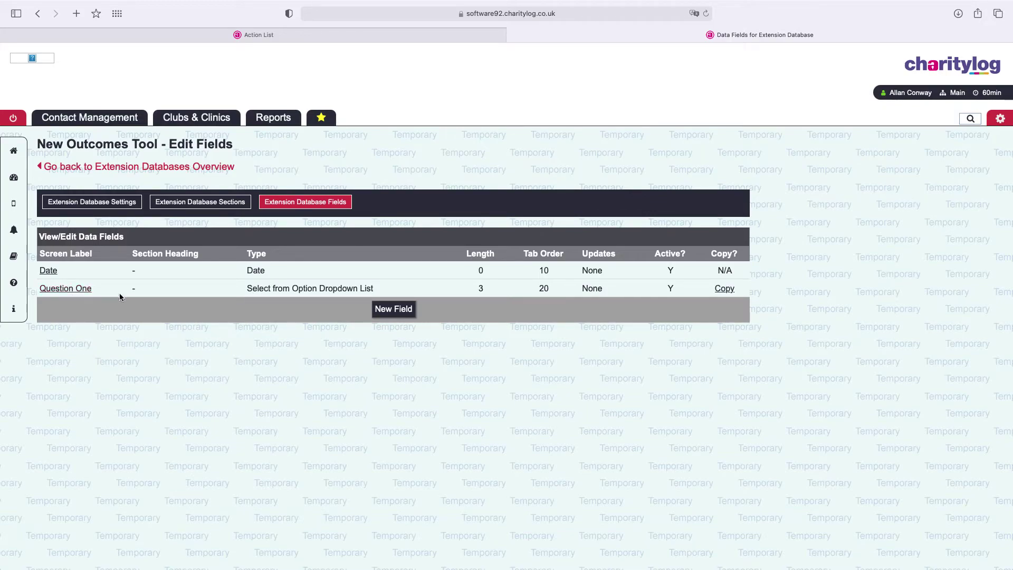
Copy the Question One field, label the copy "Question Two" and save it.
left_click(724, 289)
type("Question Two")
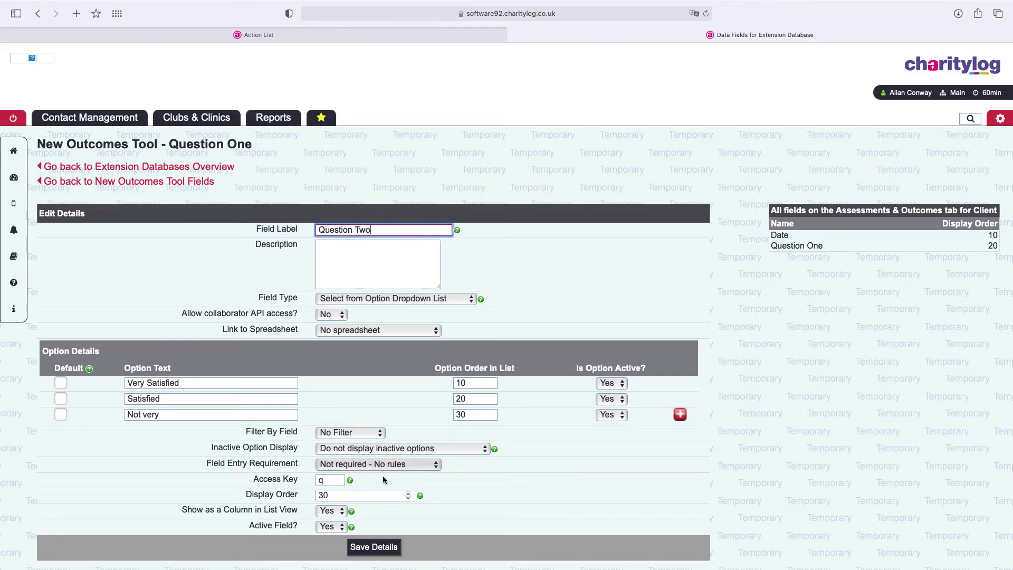
left_click(376, 547)
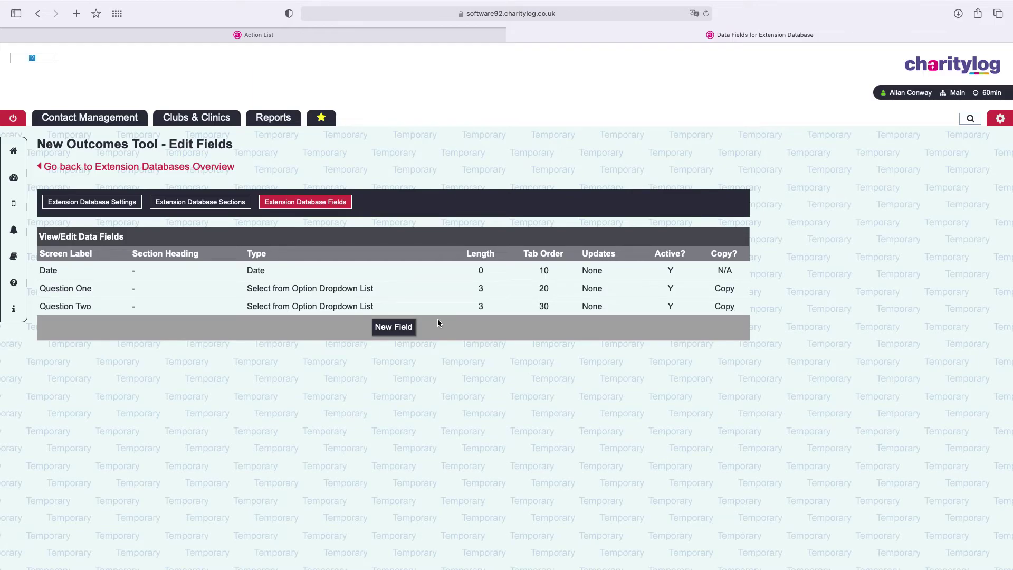
Create a new field labelled "Additional Comments" with the field type Multi Row Text.
left_click(394, 327)
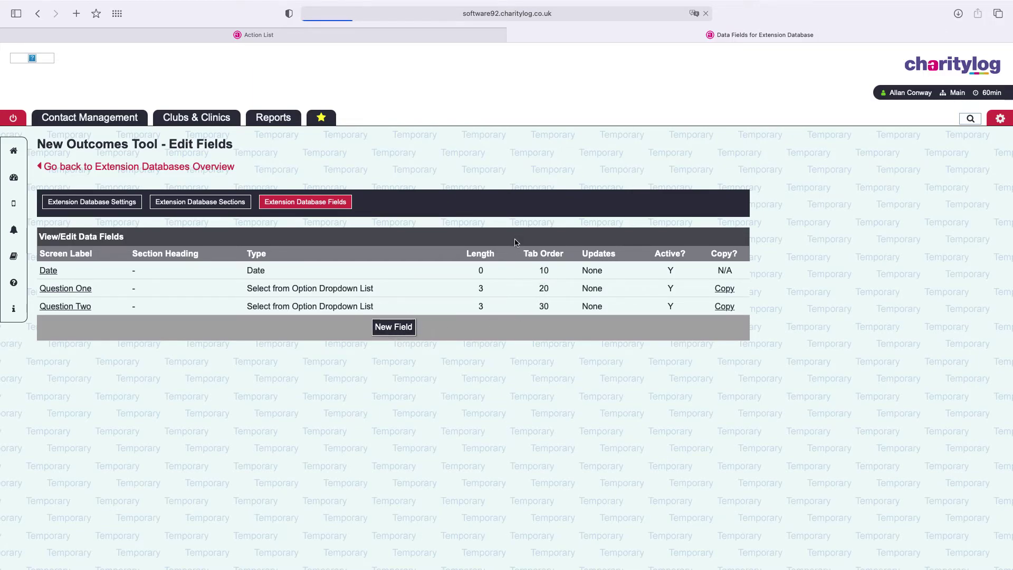
type("A")
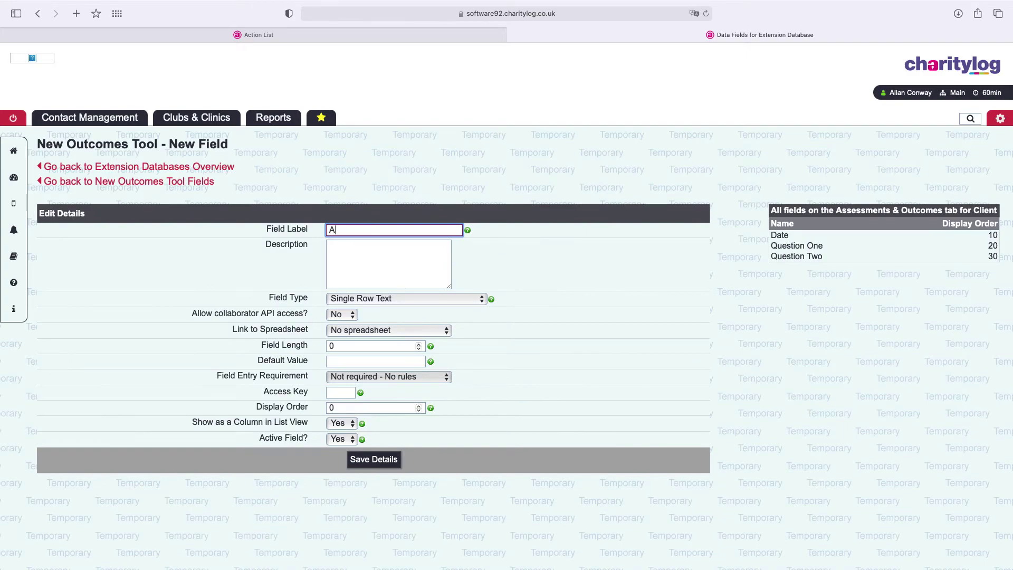
type("dditional Comments")
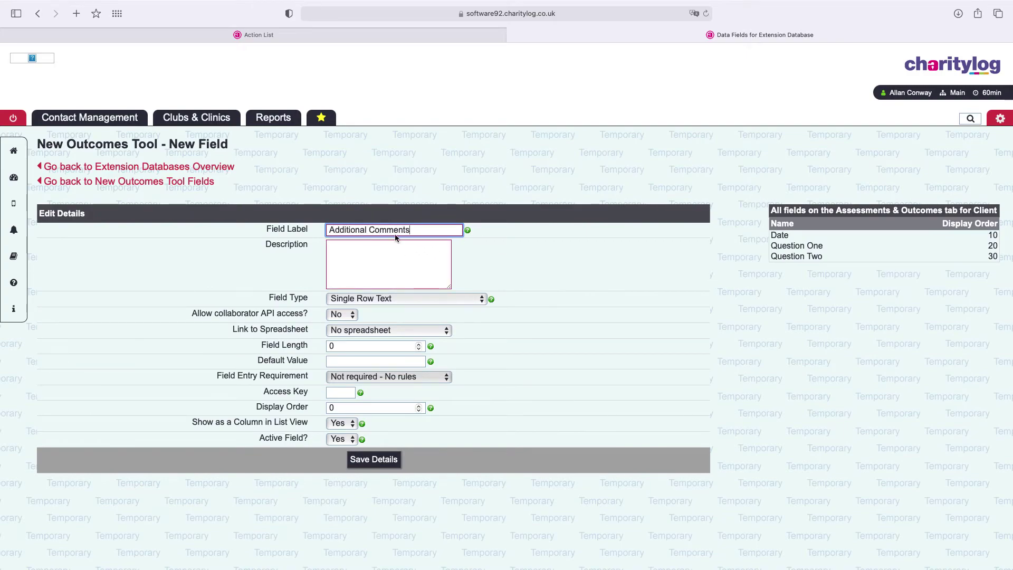
left_click(381, 300)
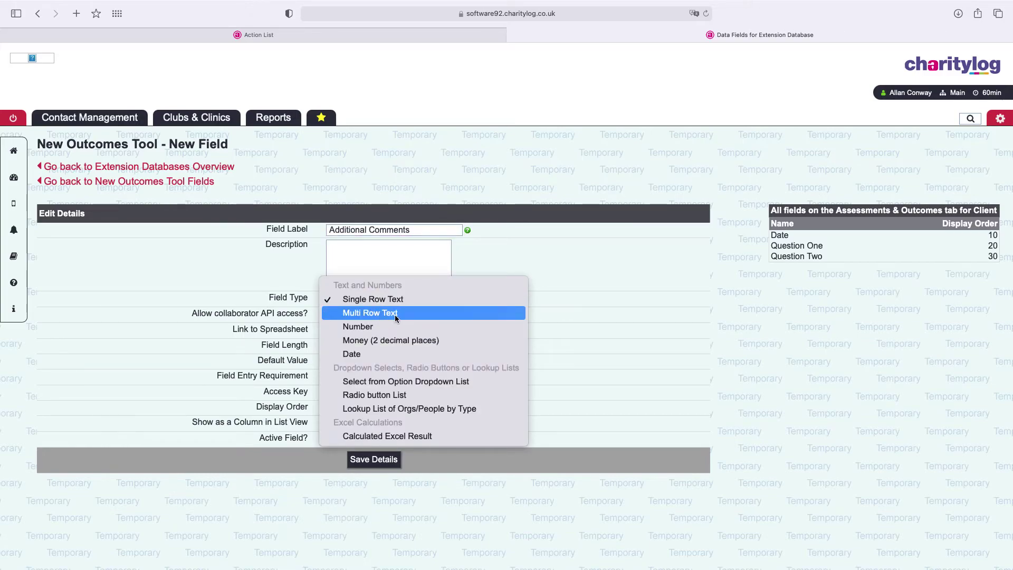
left_click(395, 313)
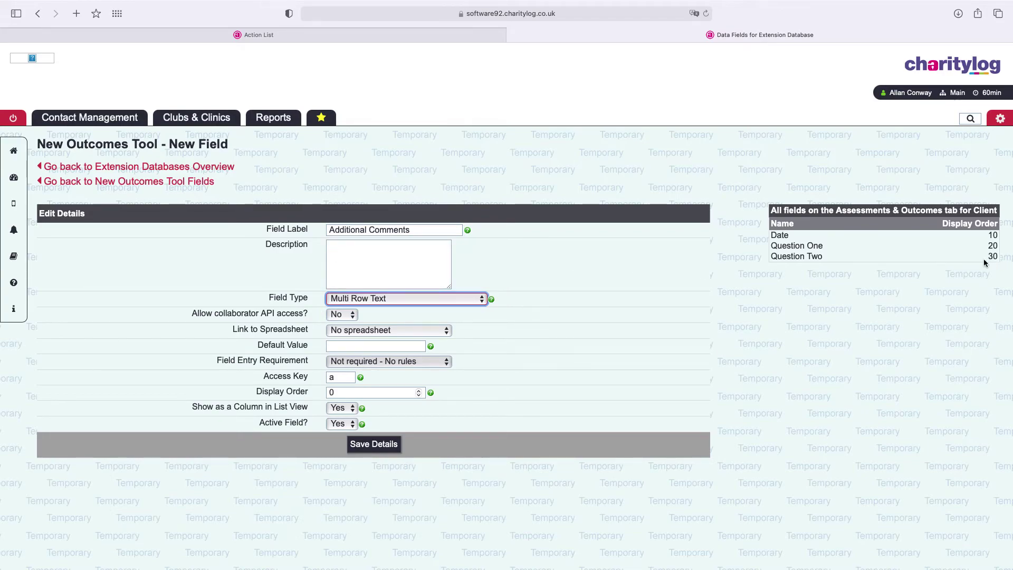
Set the Additional Comments field's display order to 40 and save it.
double_click(362, 392)
type("40")
left_click(374, 444)
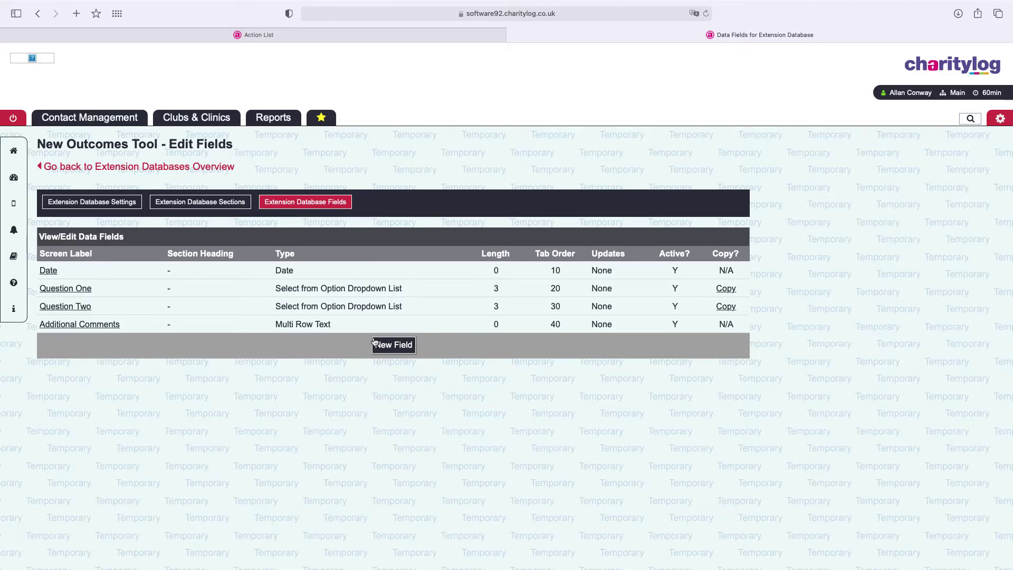
Create a new field labelled "Stage" of type Select from Option Dropdown List.
left_click(391, 351)
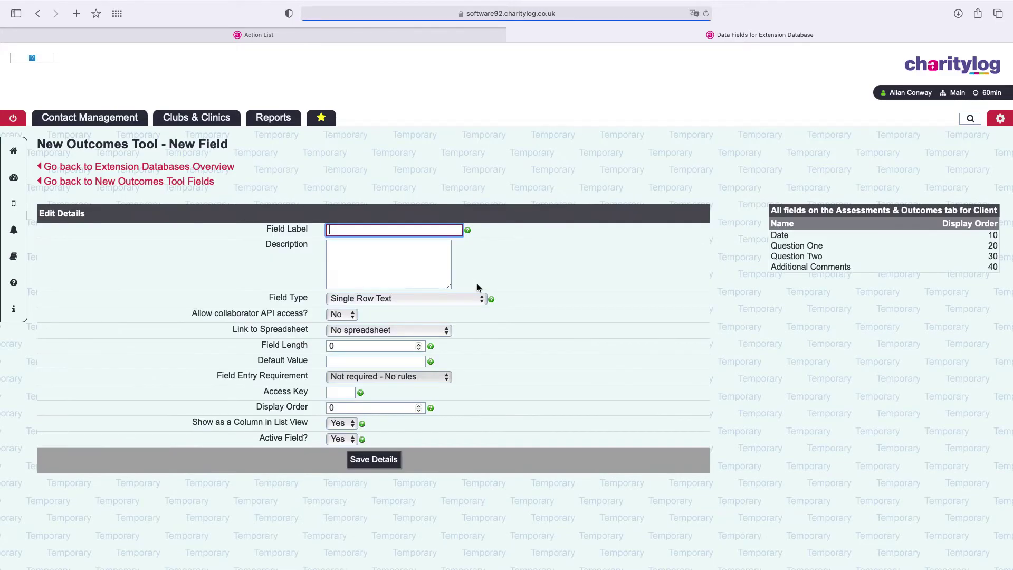
type("Stage")
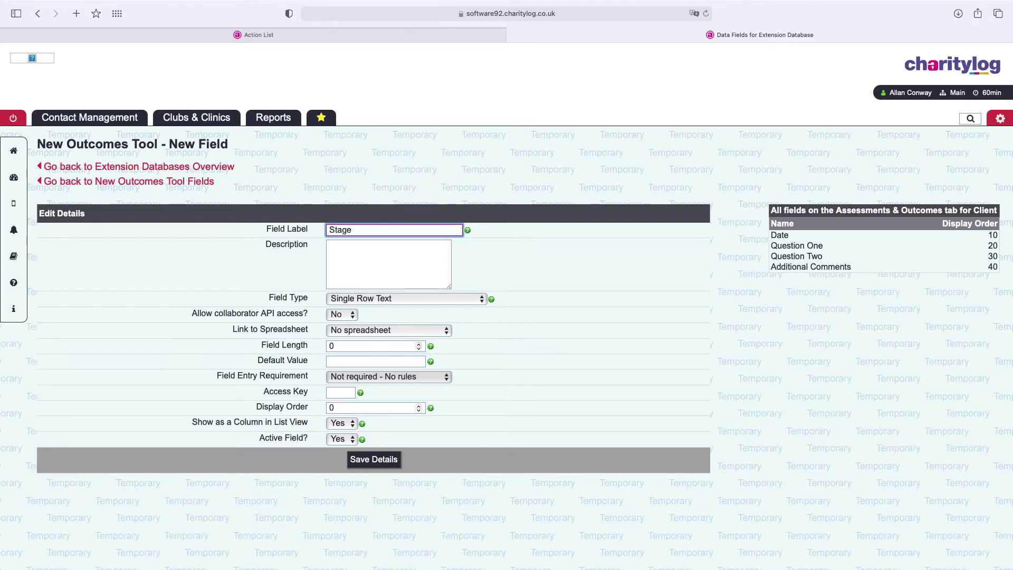
left_click(421, 298)
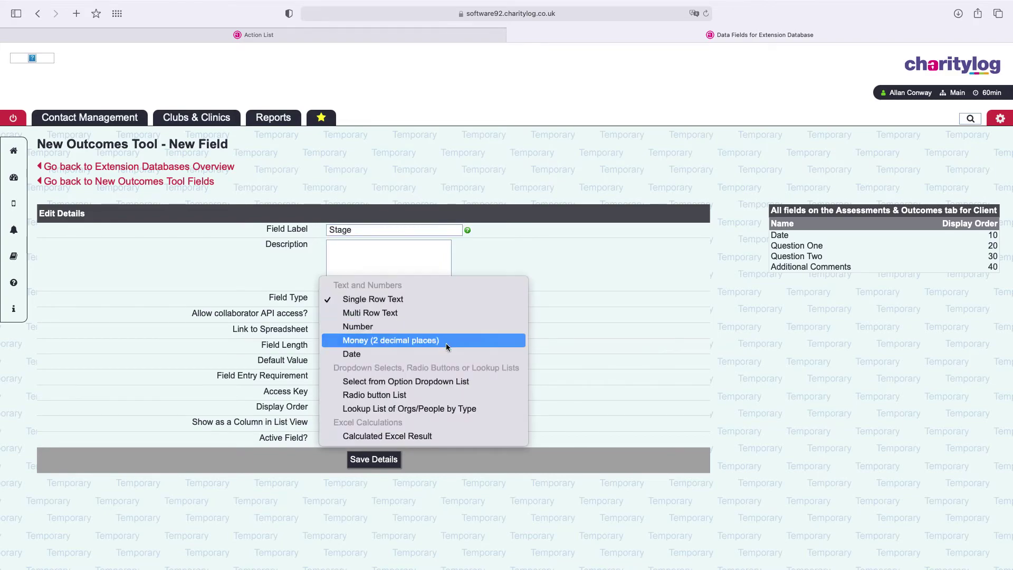
left_click(430, 382)
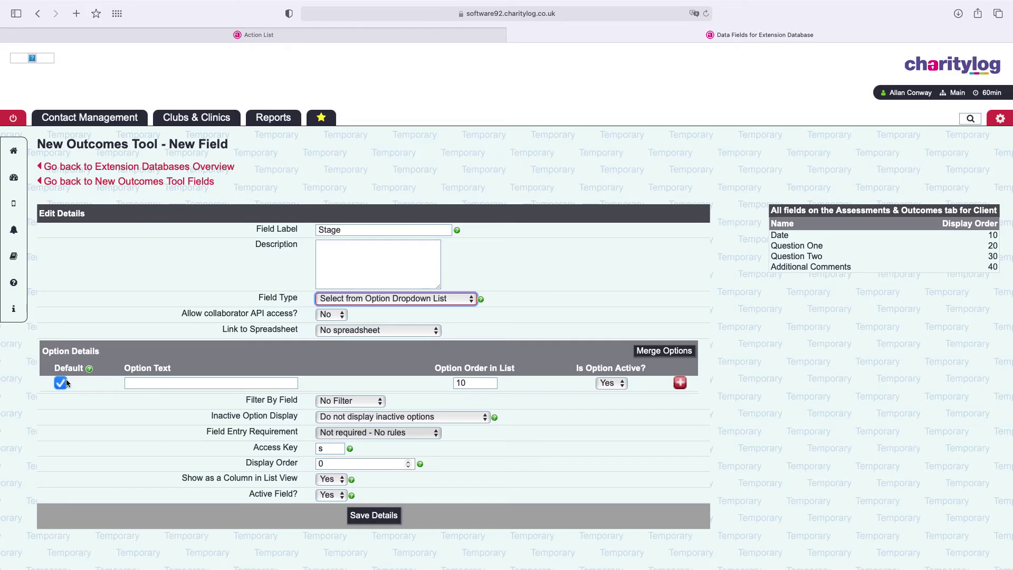
Give the Stage field the options "Initial" and "End", with the first option not set as default.
left_click(61, 382)
left_click(181, 383)
type("Initial")
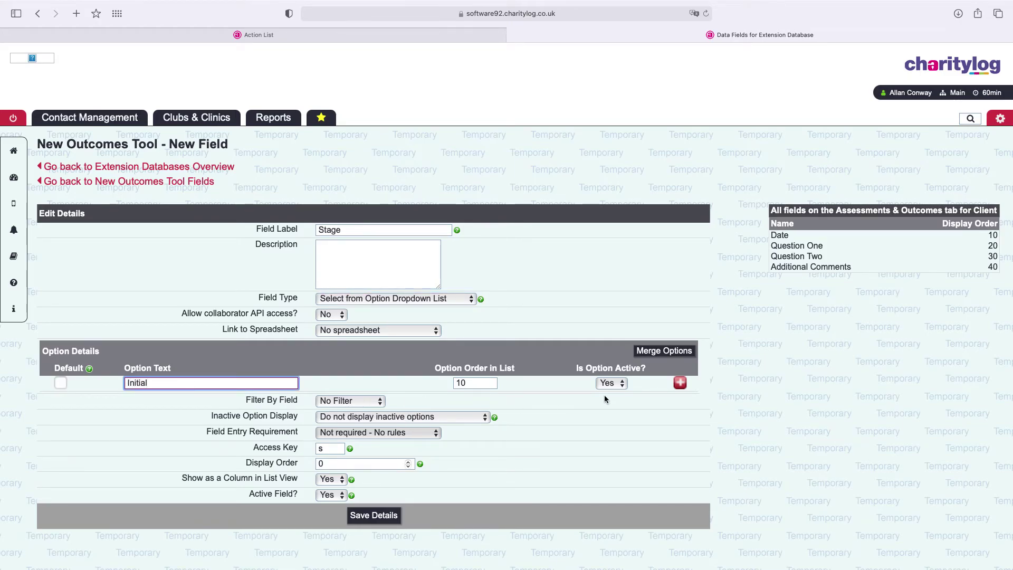
left_click(680, 382)
type("End")
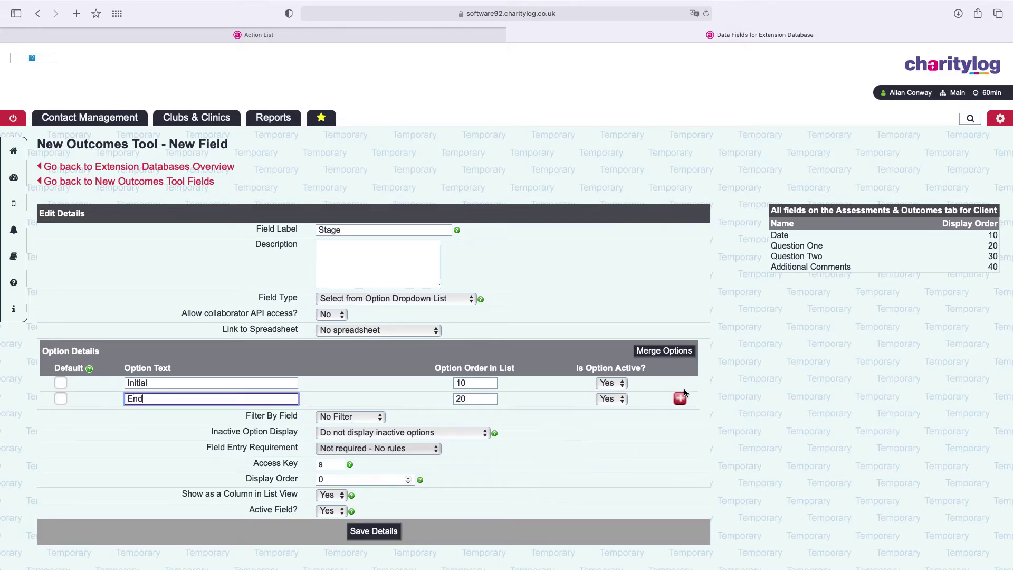
Set the Stage field's display order to 15 and entry requirement to Forced - Must be filled in, and save it.
left_click(348, 480)
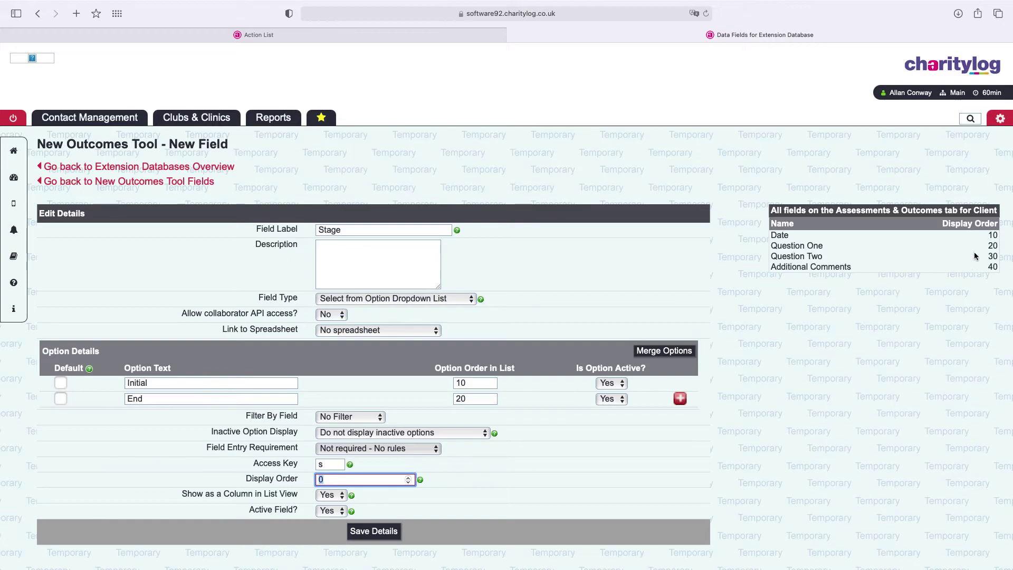
type("15")
left_click(406, 449)
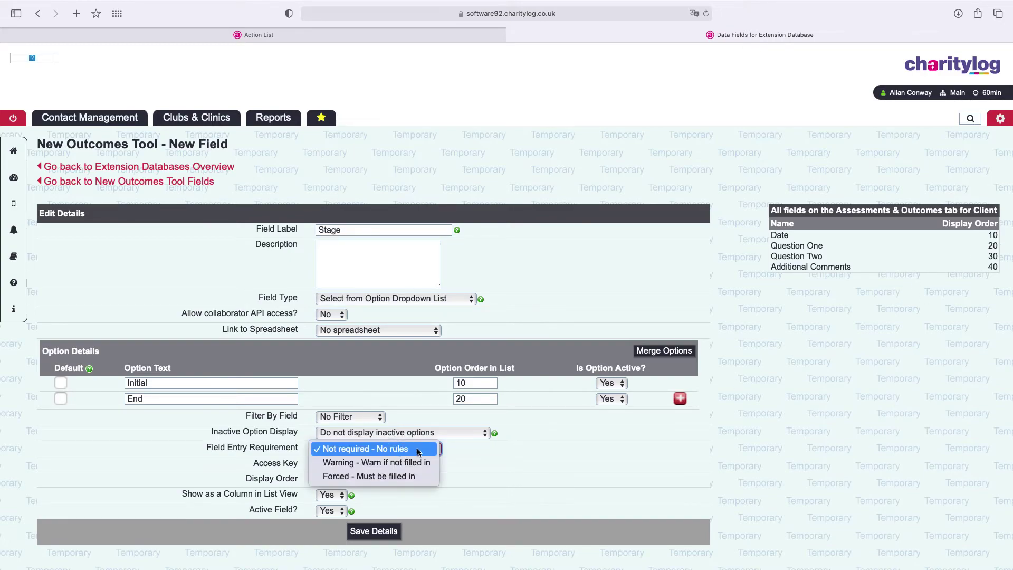
left_click(378, 476)
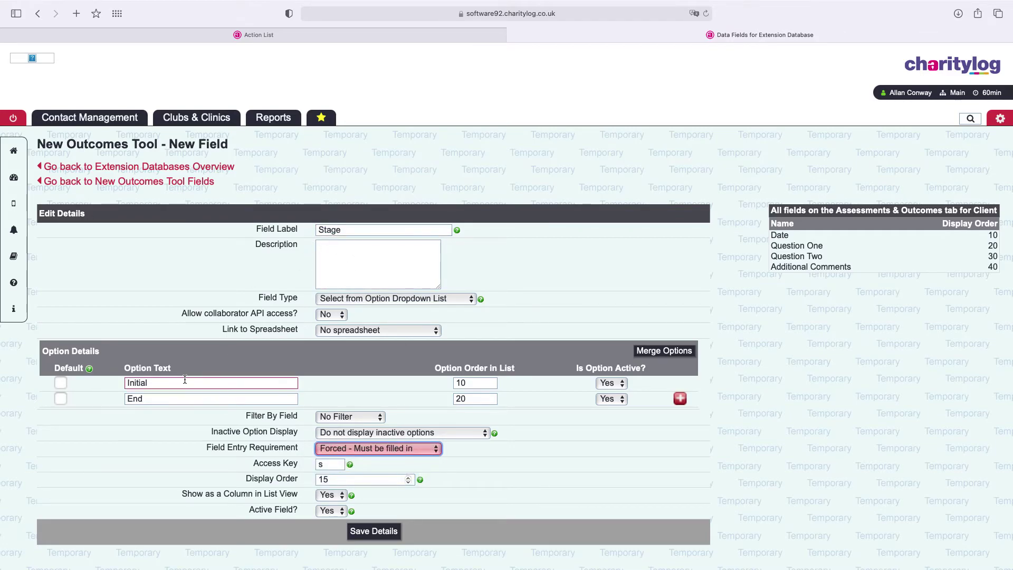
left_click(373, 531)
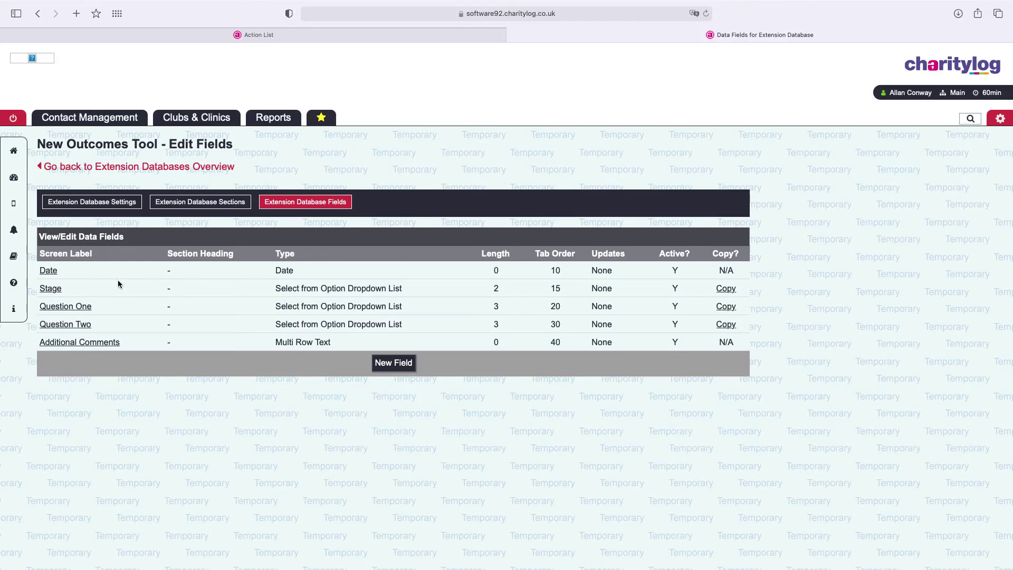
Run a client search without criteria in the Action List browser tab and open one client's record from the results.
left_click(319, 34)
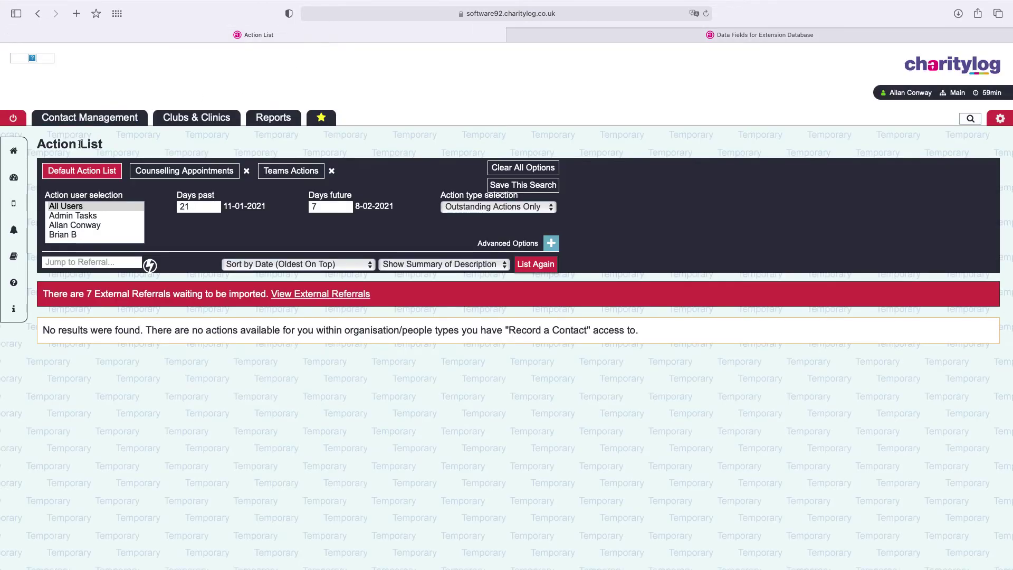
mouse_move(90, 117)
left_click(232, 165)
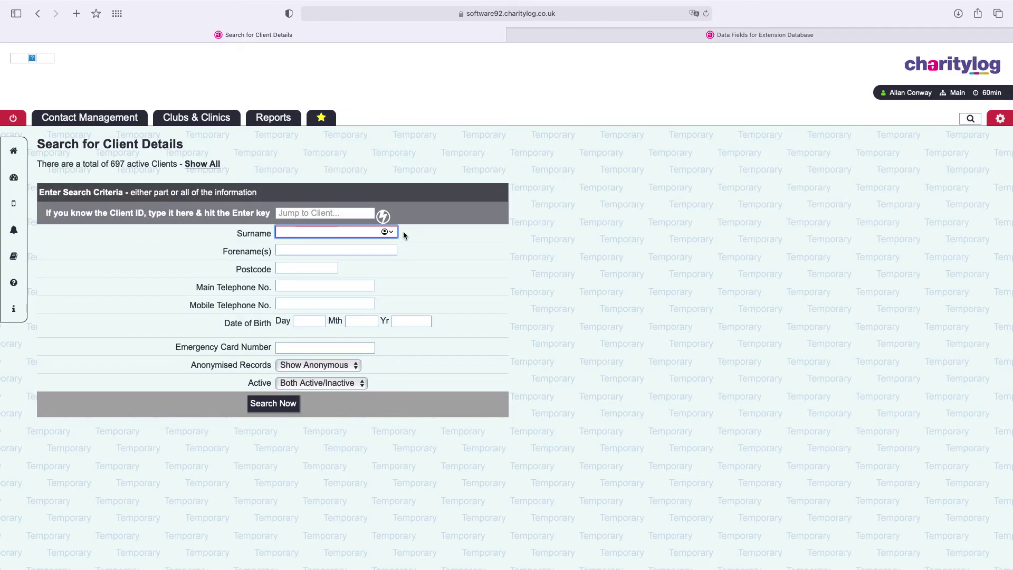
left_click(274, 404)
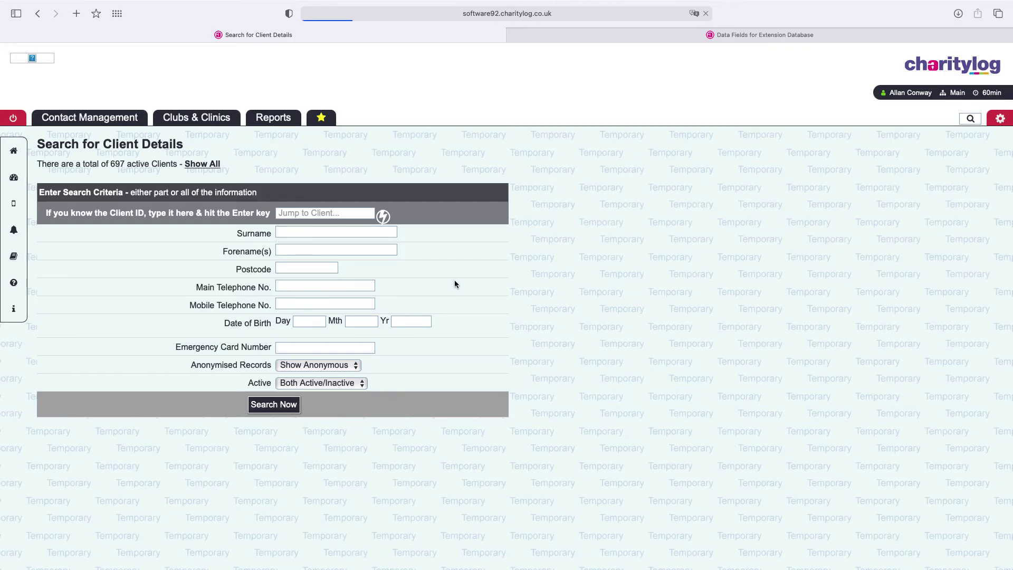
left_click(656, 36)
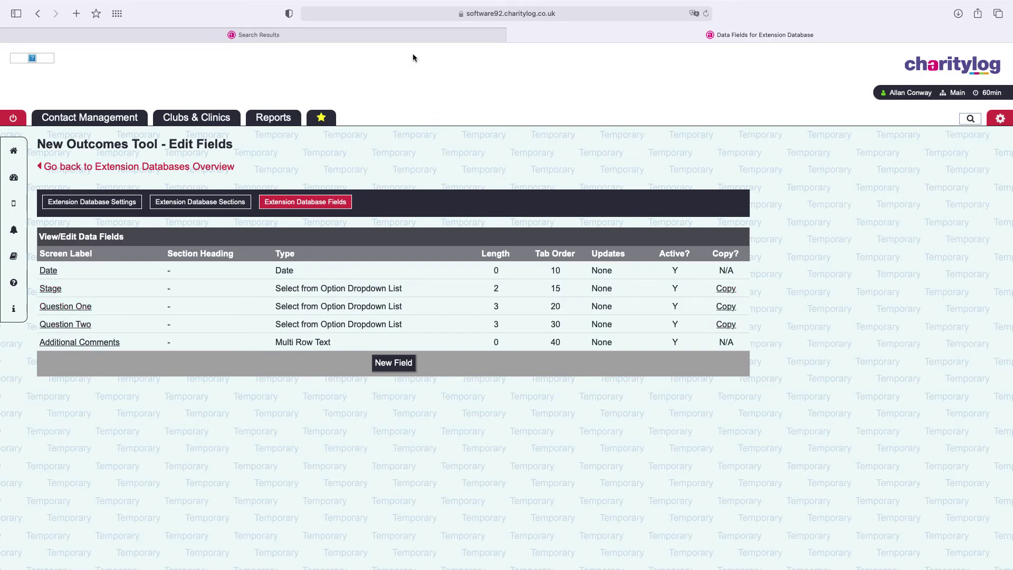
left_click(395, 36)
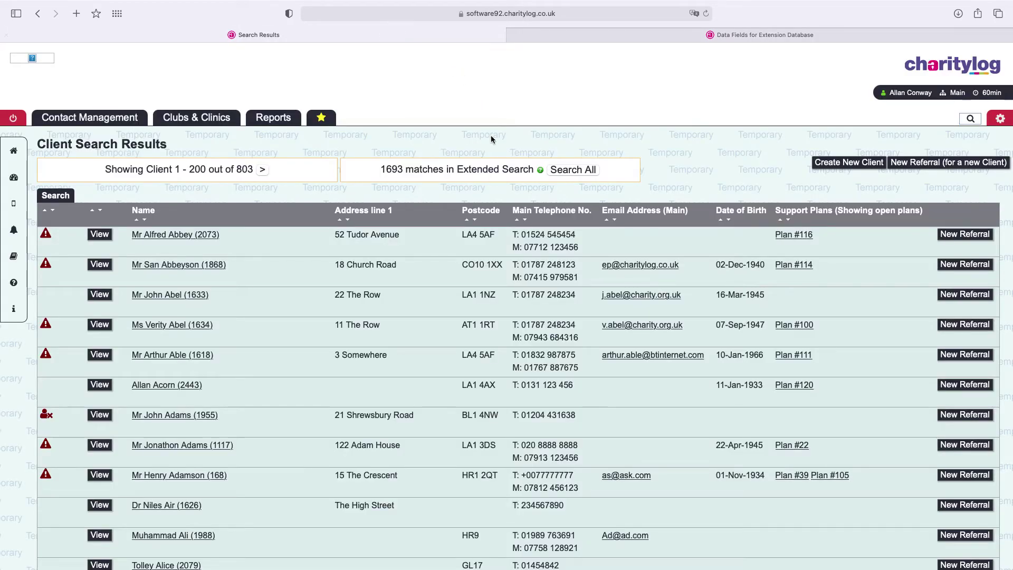
left_click(196, 445)
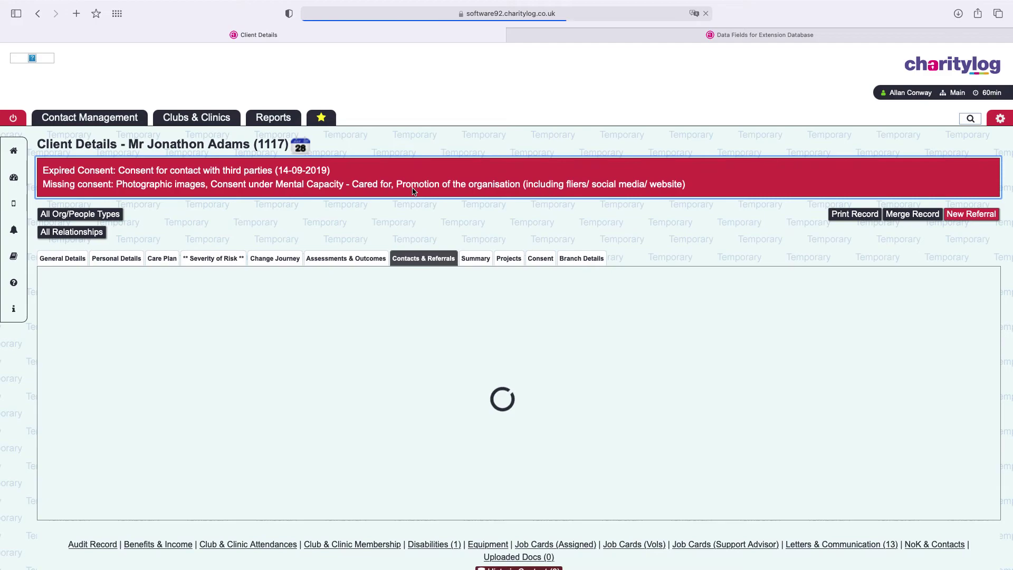
Start a New Outcomes Tool record from the client's Assessments & Outcomes, dated 01-02-2021 with stage Initial.
left_click(339, 260)
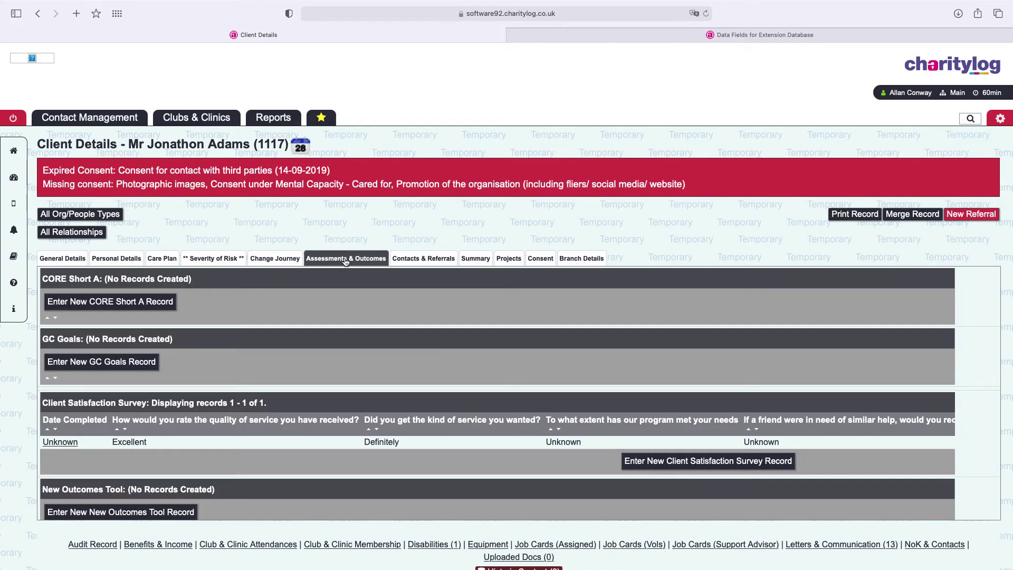
scroll(235, 351, "down", 3)
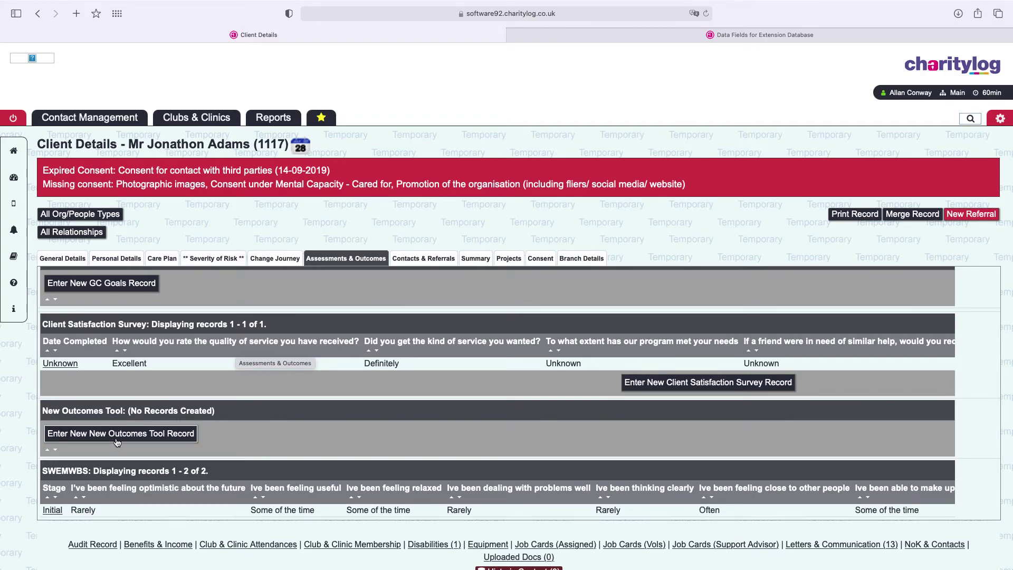
left_click(169, 436)
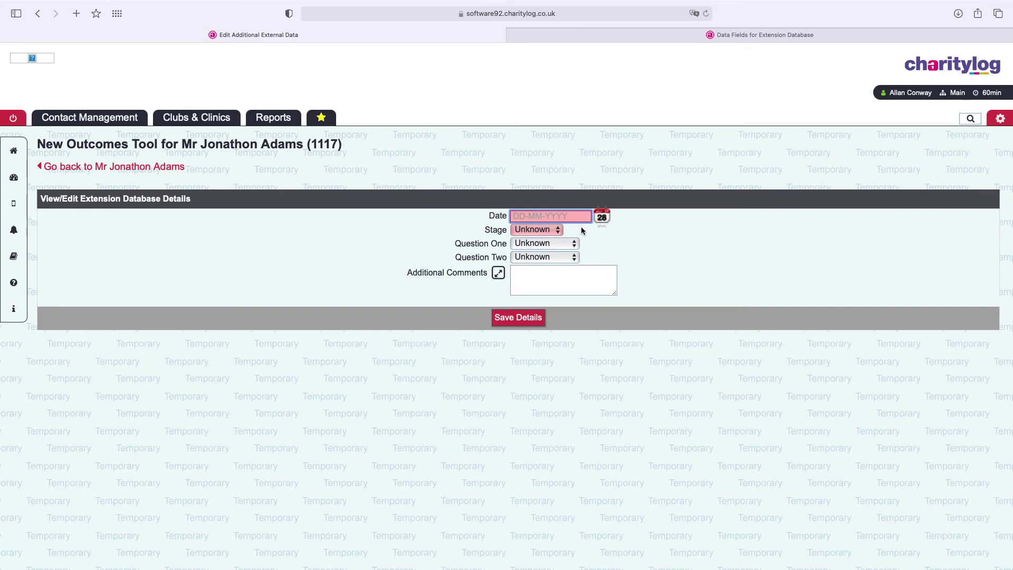
left_click(601, 217)
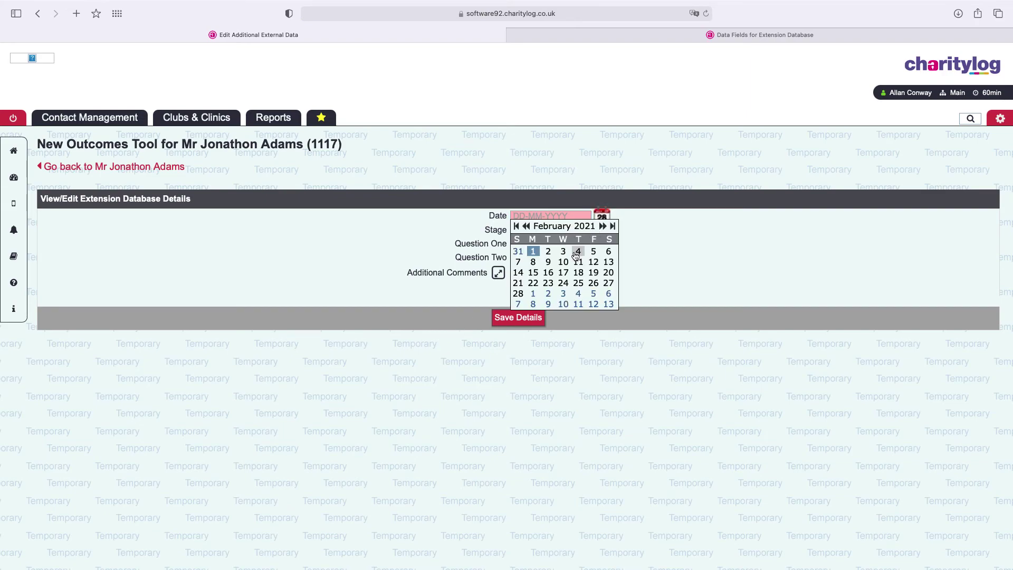
left_click(534, 252)
left_click(538, 230)
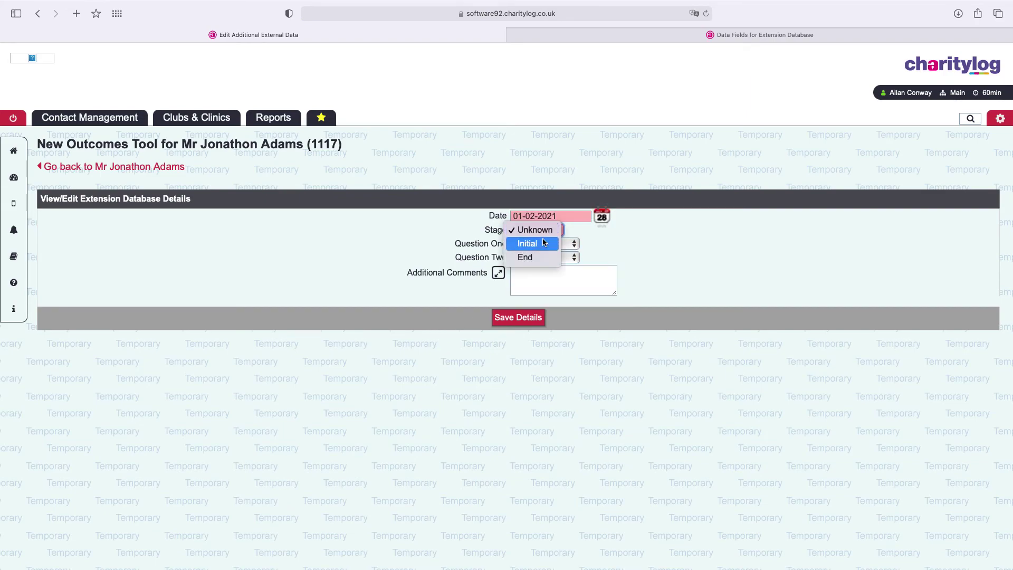
left_click(528, 245)
Answer both Question One and Question Two with Satisfied and save the Initial outcomes record.
left_click(524, 245)
left_click(540, 268)
left_click(544, 257)
left_click(537, 285)
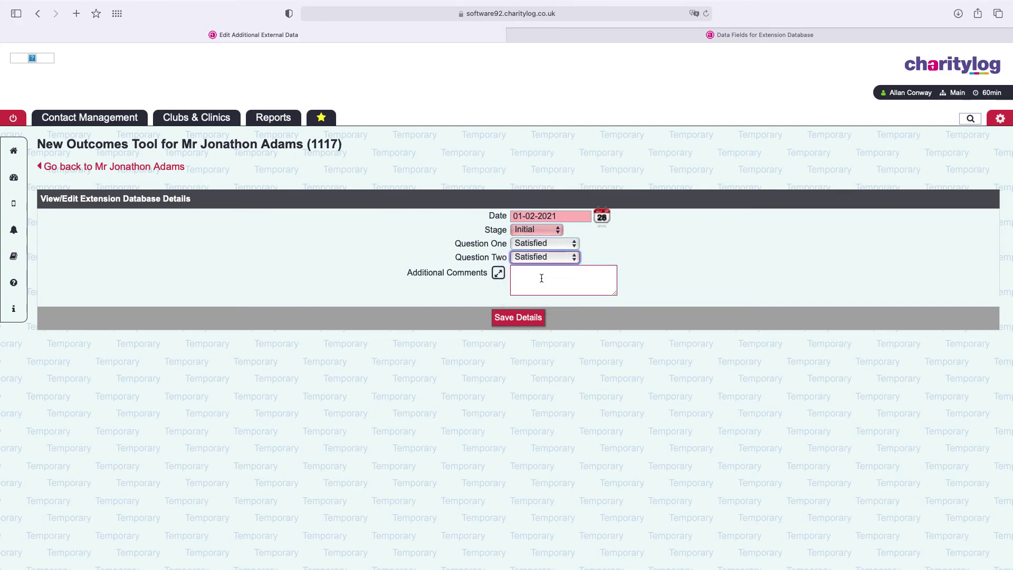
left_click(522, 319)
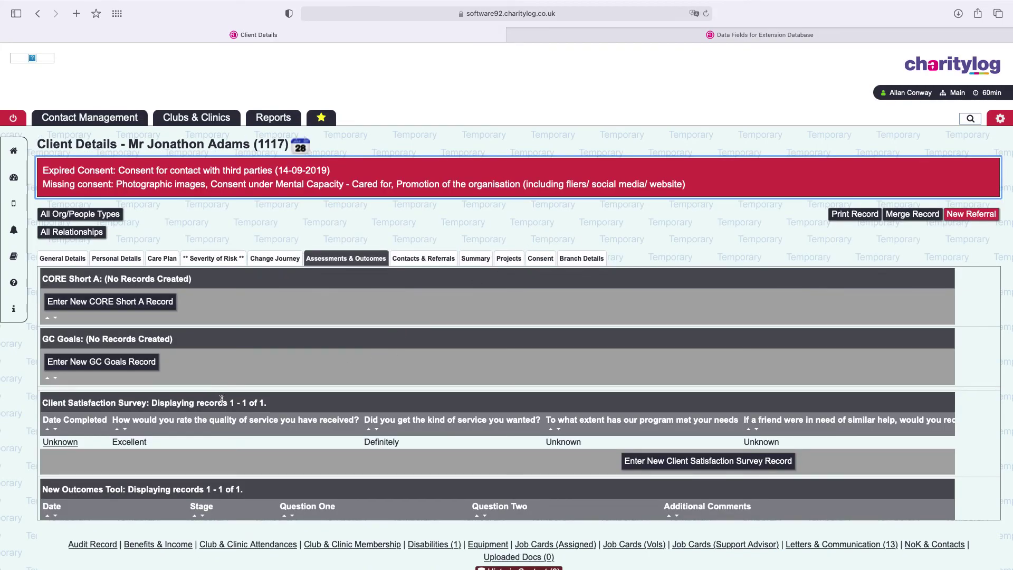
Start a second New Outcomes Tool record for the client, dated 26-02-2021 with stage End.
scroll(224, 402, "down", 3)
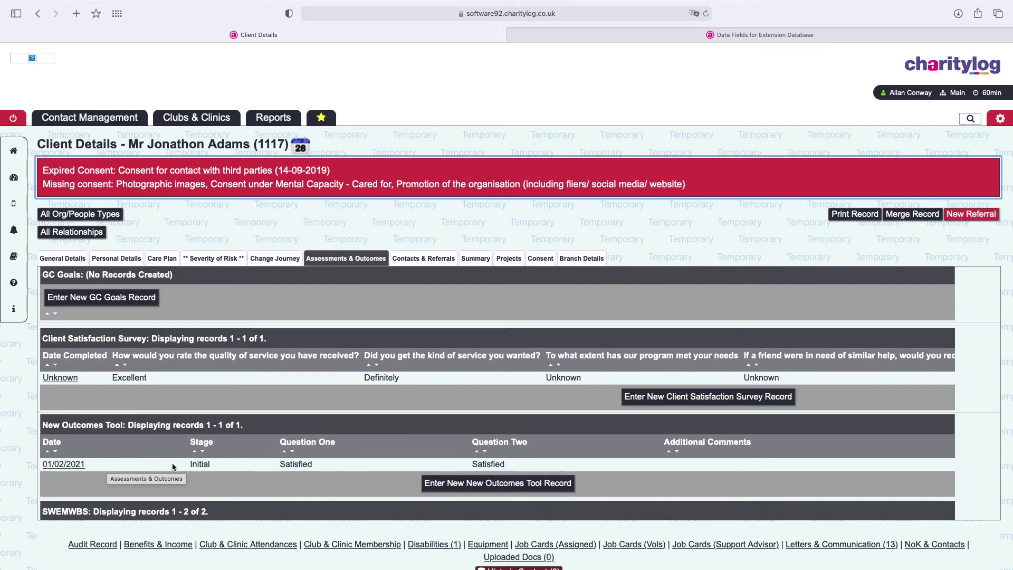
left_click(454, 482)
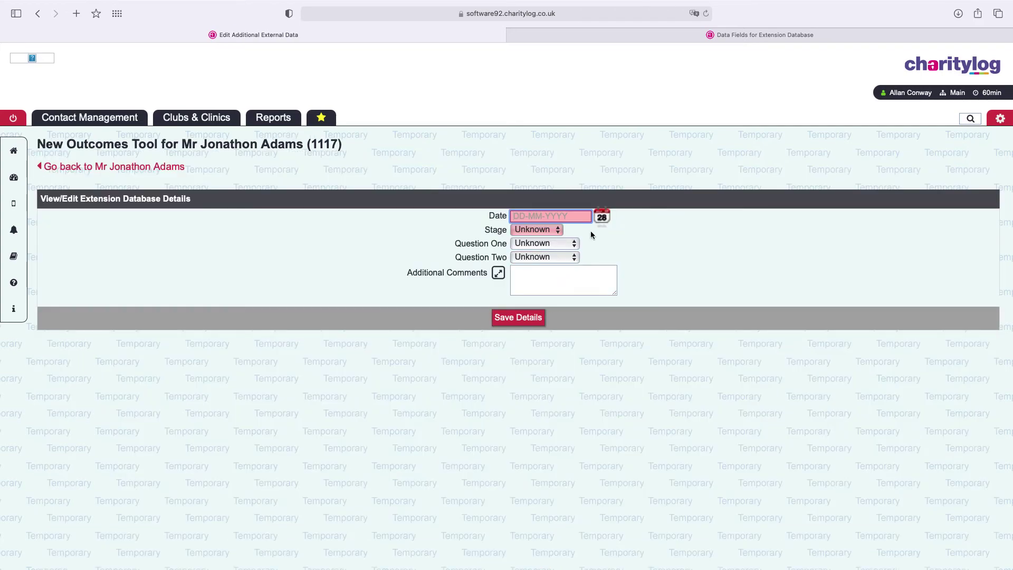
left_click(601, 216)
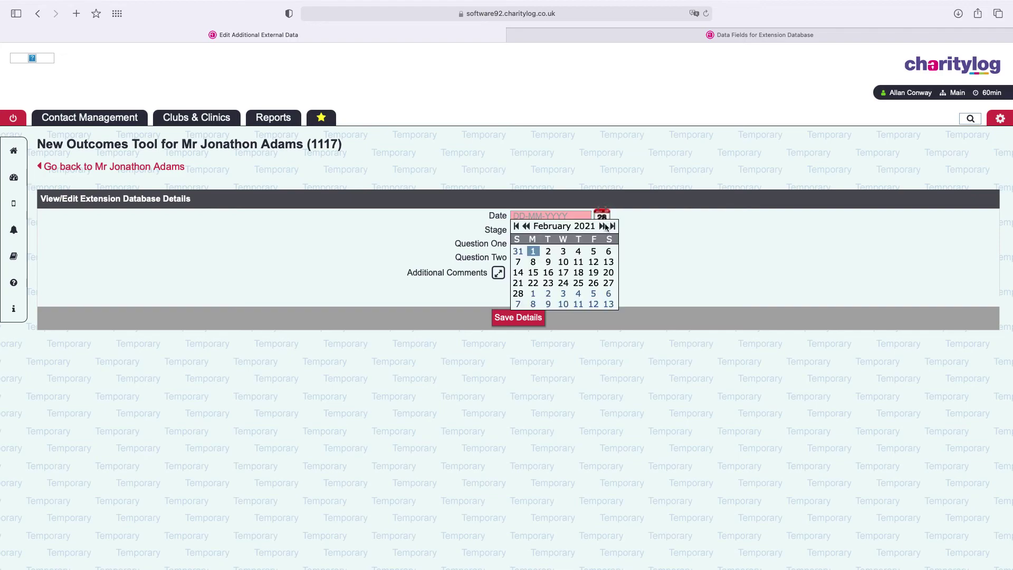
left_click(593, 283)
left_click(547, 236)
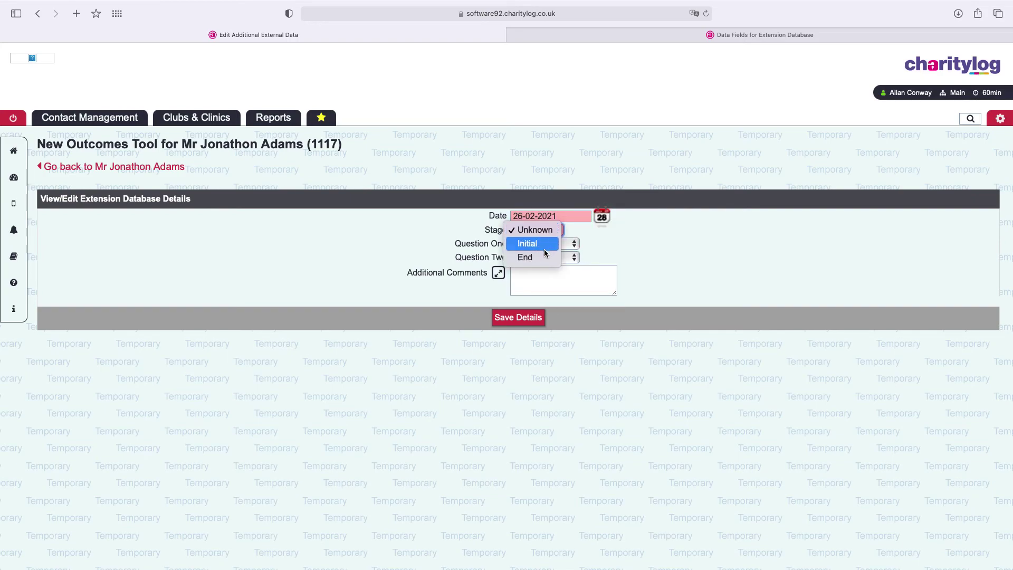
left_click(536, 258)
Answer Question One with Not very and Question Two with Satisfied, save the End record and check the saved outcomes list.
left_click(549, 244)
left_click(554, 279)
left_click(557, 259)
left_click(560, 281)
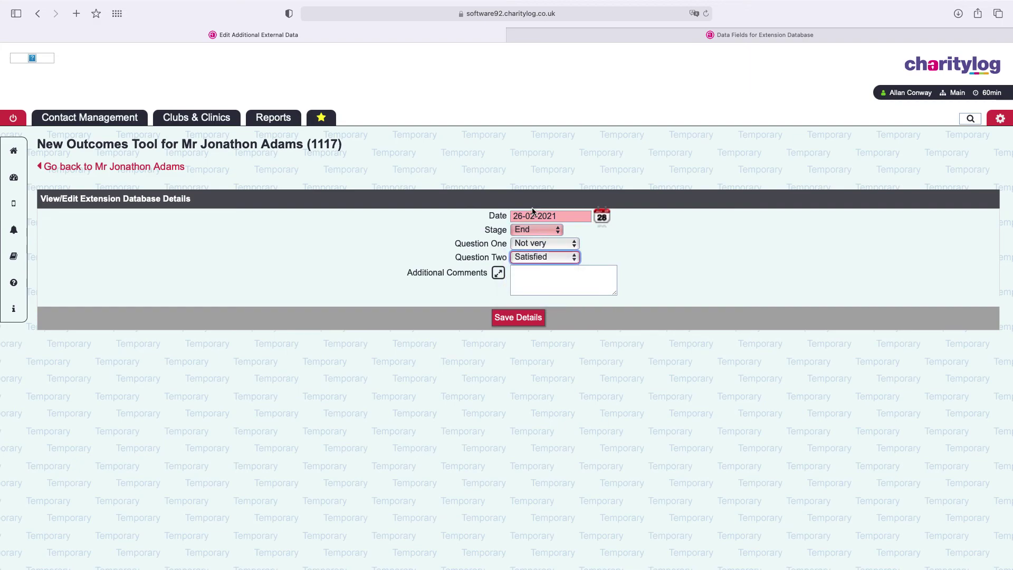
left_click(517, 318)
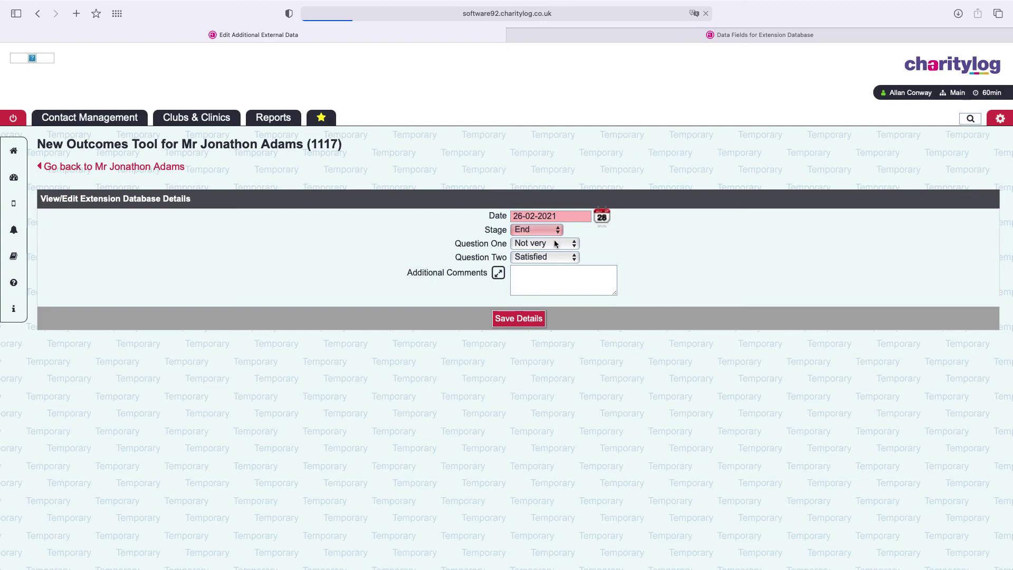
scroll(310, 436, "down", 2)
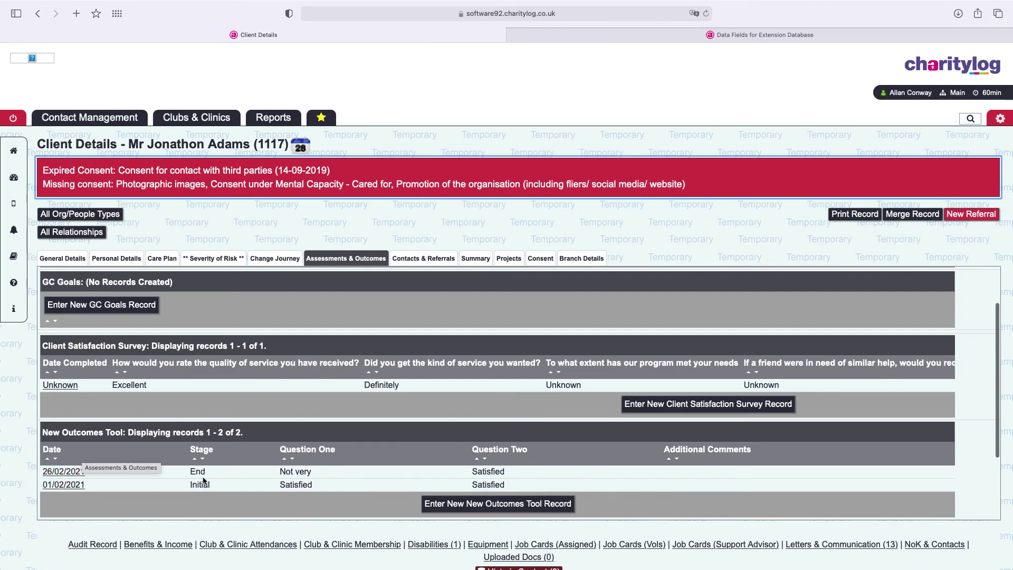
Look through the client's Contacts & Referrals for the extension databases attached to individual referrals.
left_click(421, 257)
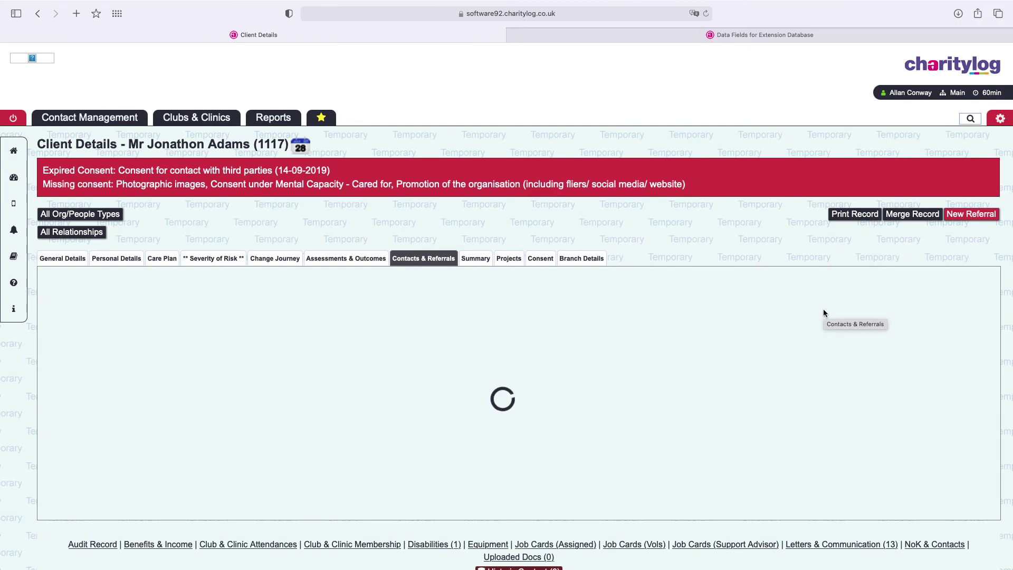
scroll(888, 436, "down", 2)
scroll(888, 437, "down", 10)
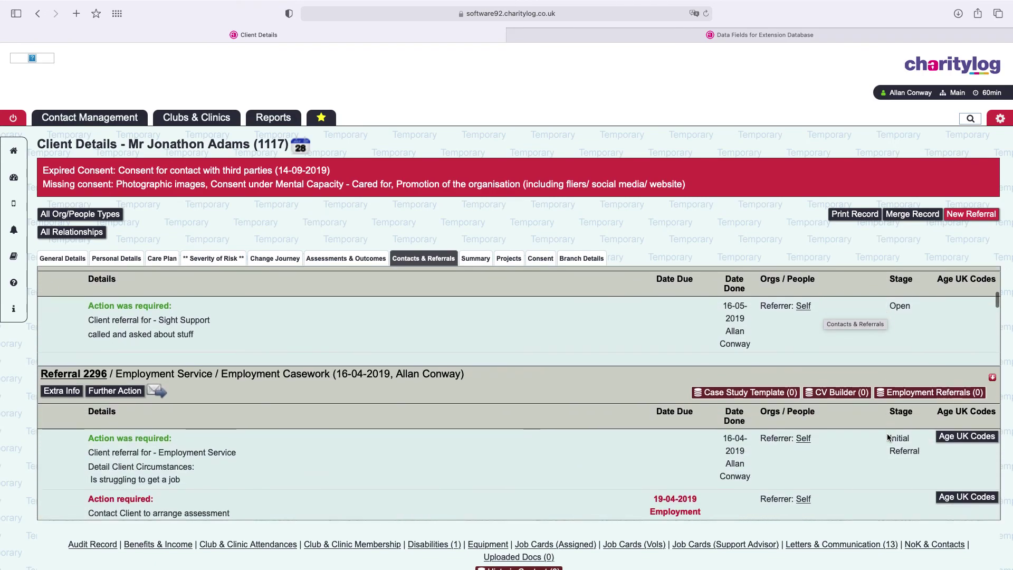
scroll(888, 437, "down", 3)
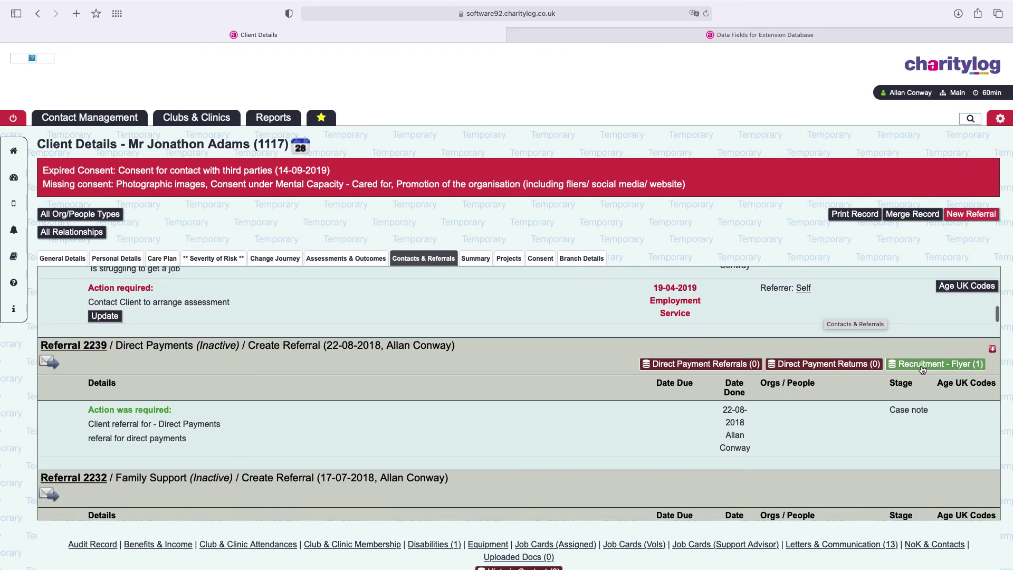